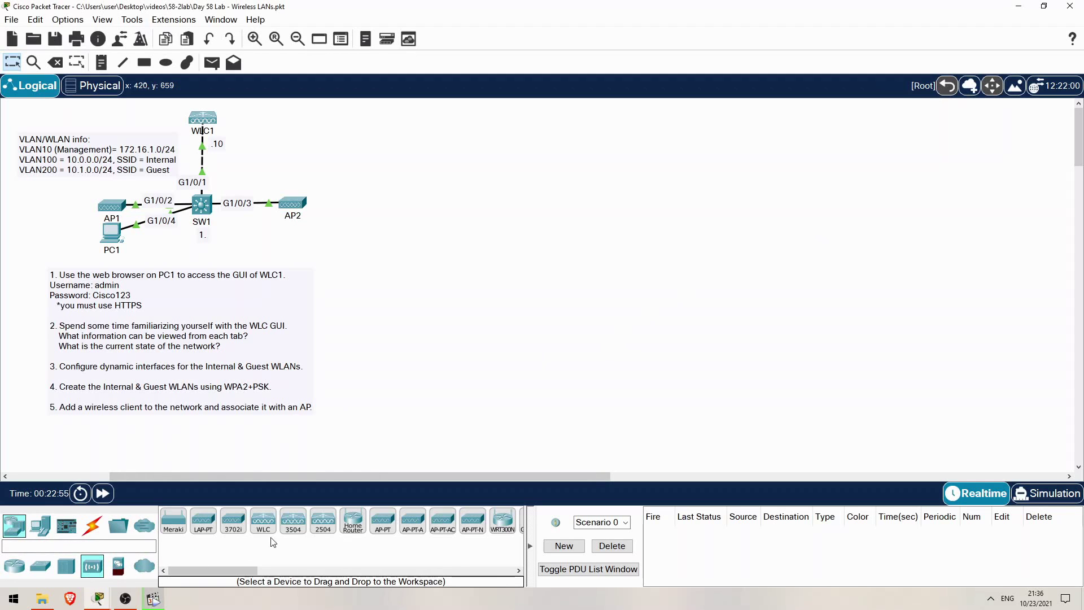
Place a 3504 wireless LAN controller in the topology, then delete it again
left_click(293, 523)
left_click(412, 307)
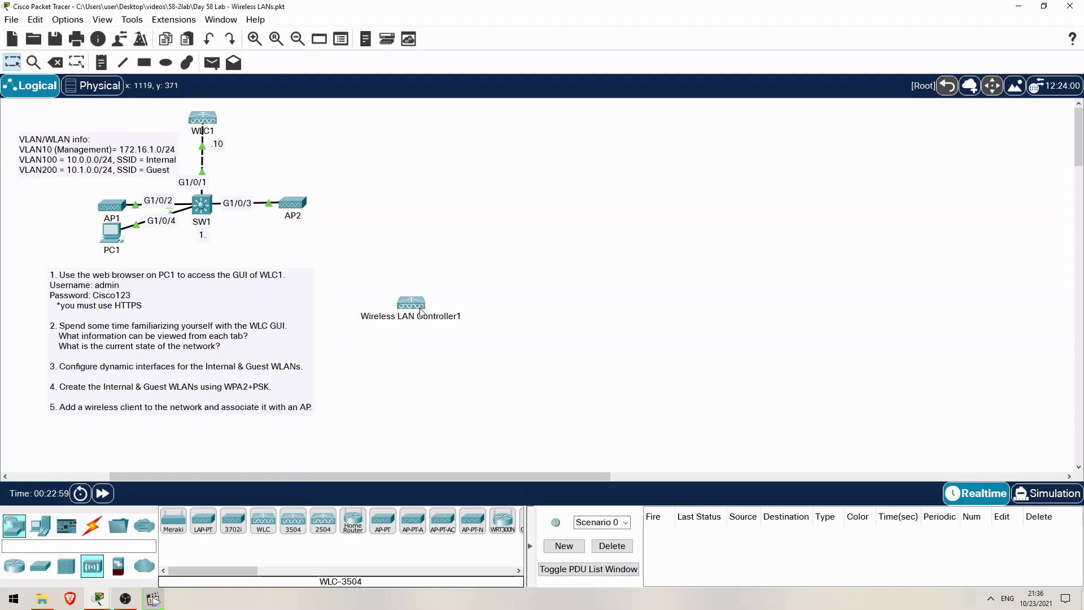
left_click(55, 62)
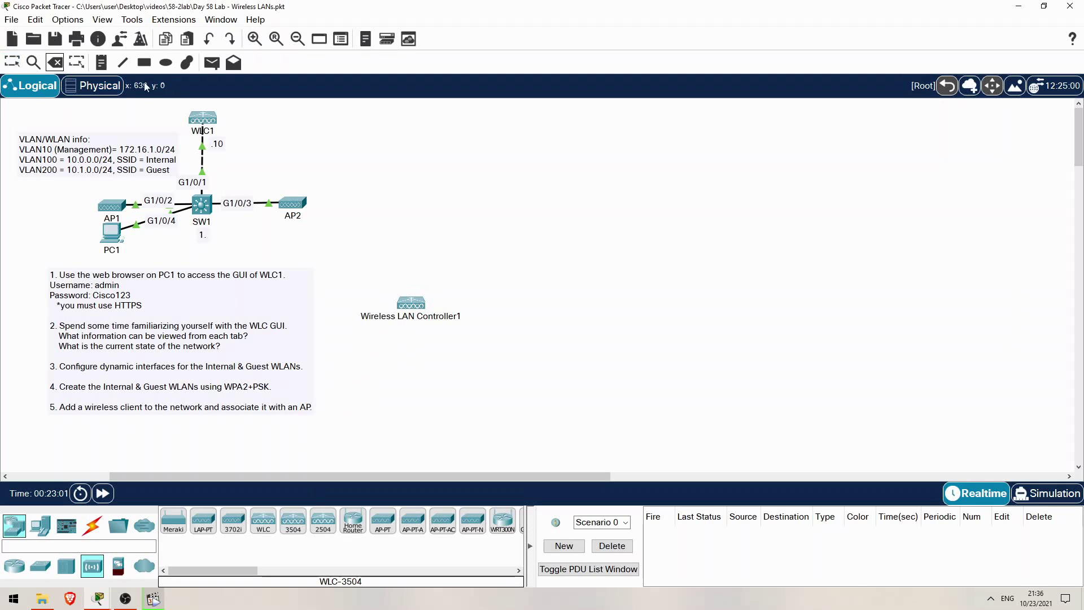
left_click(411, 304)
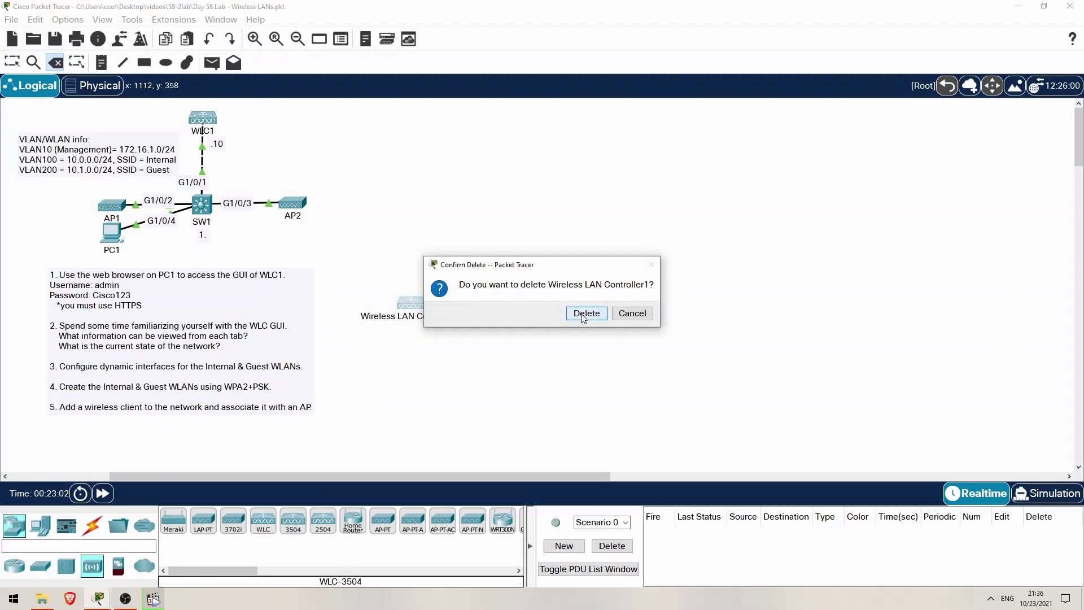
left_click(586, 313)
left_click(11, 62)
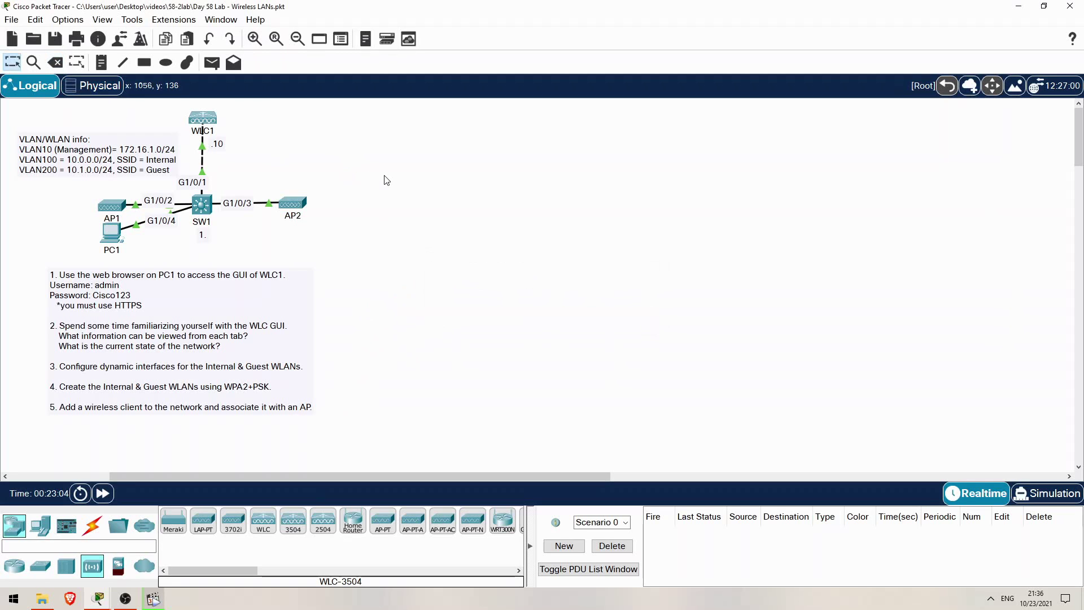
In SW1's CLI, enter privileged mode and display the running configuration with sh run
left_click(203, 209)
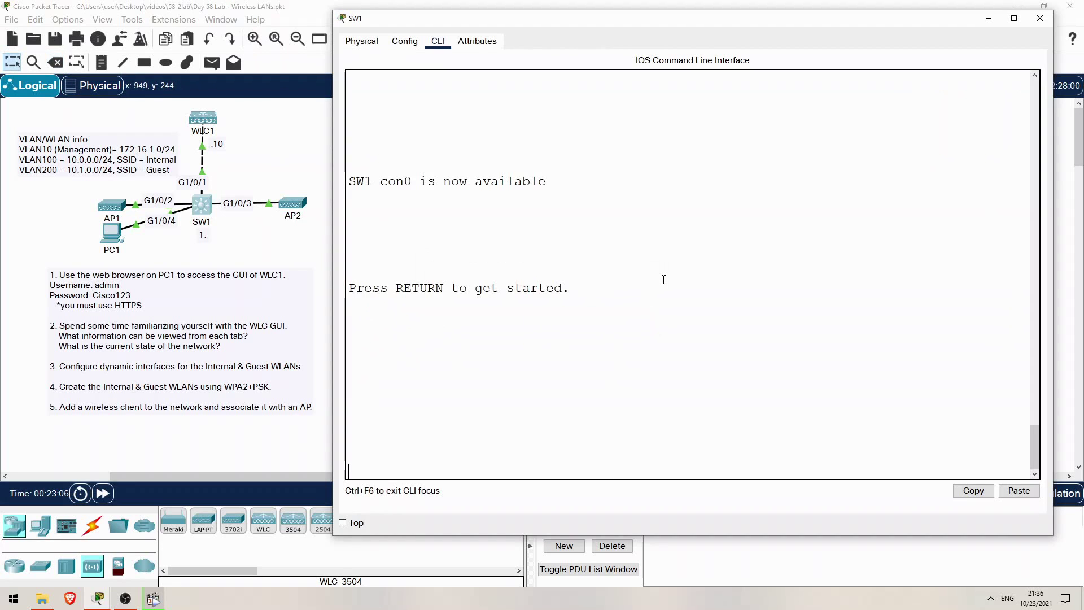
key("Return")
key("Return")
type("en")
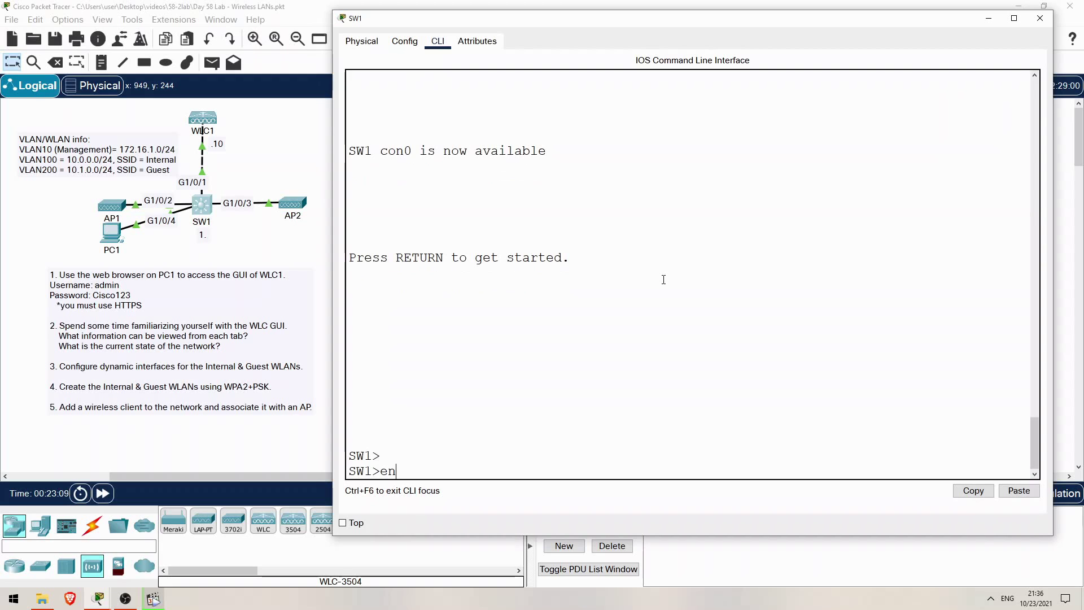
key("Return")
type("sh ru")
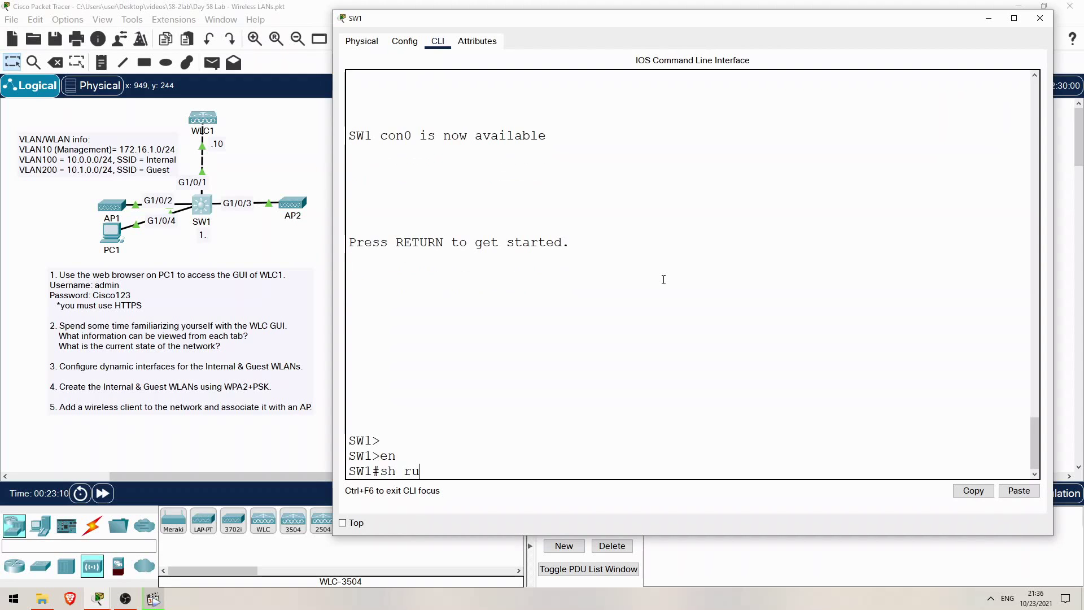
type("n")
key("Return")
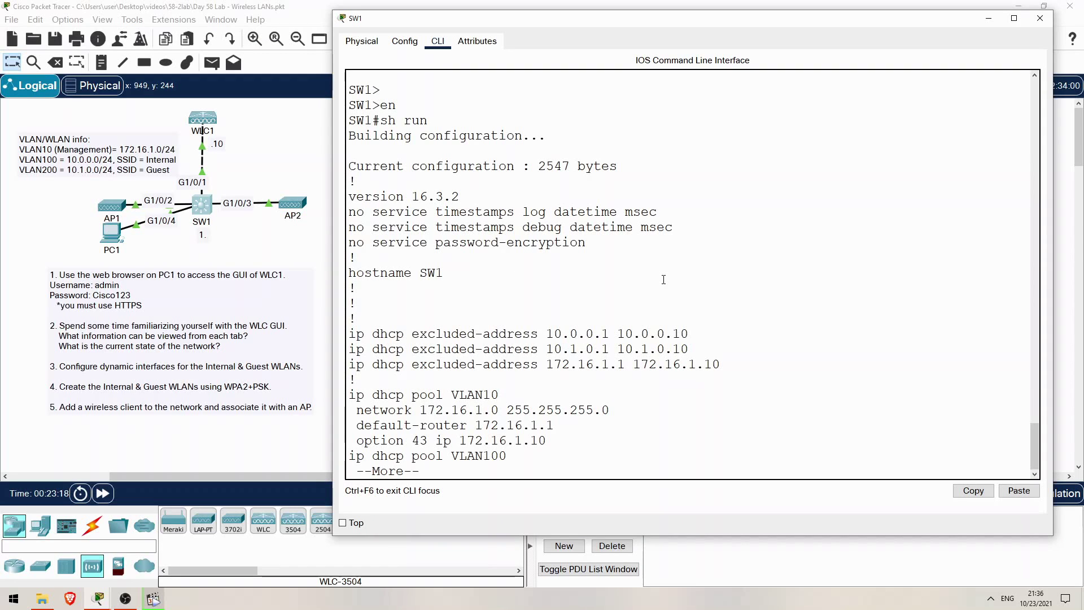
Highlight the DHCP excluded-address lines and the DHCP pool definitions
left_click_drag(350, 333, 734, 368)
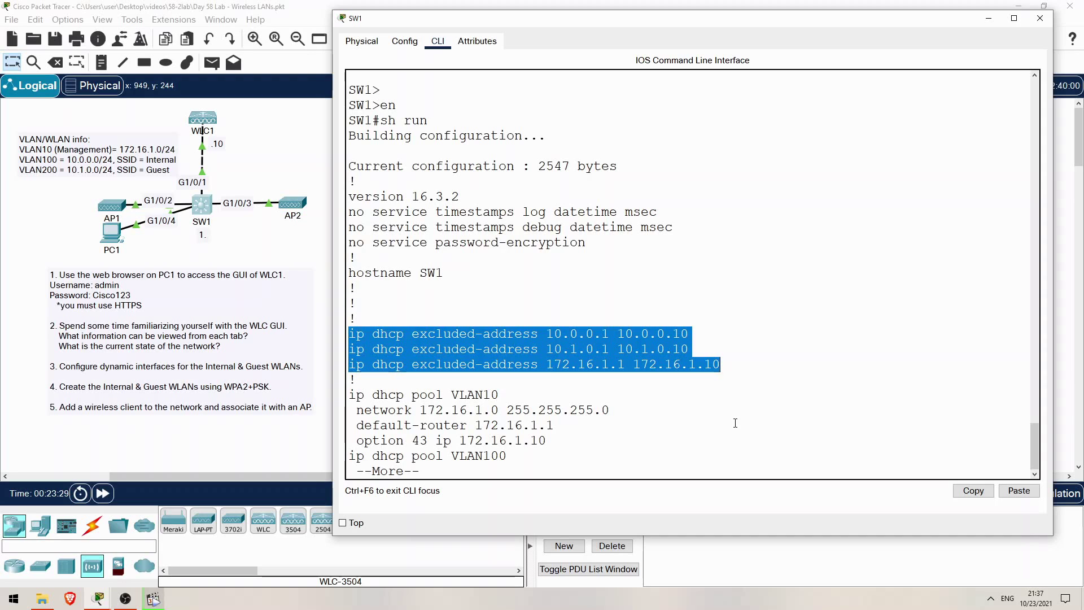
left_click(735, 423)
key("Return")
key("Return")
key("Return")
key("Return")
key("Return")
key("Return")
key("Return")
key("Return")
key("Return")
key("Return")
key("Return")
key("Return")
key("Return")
key("Return")
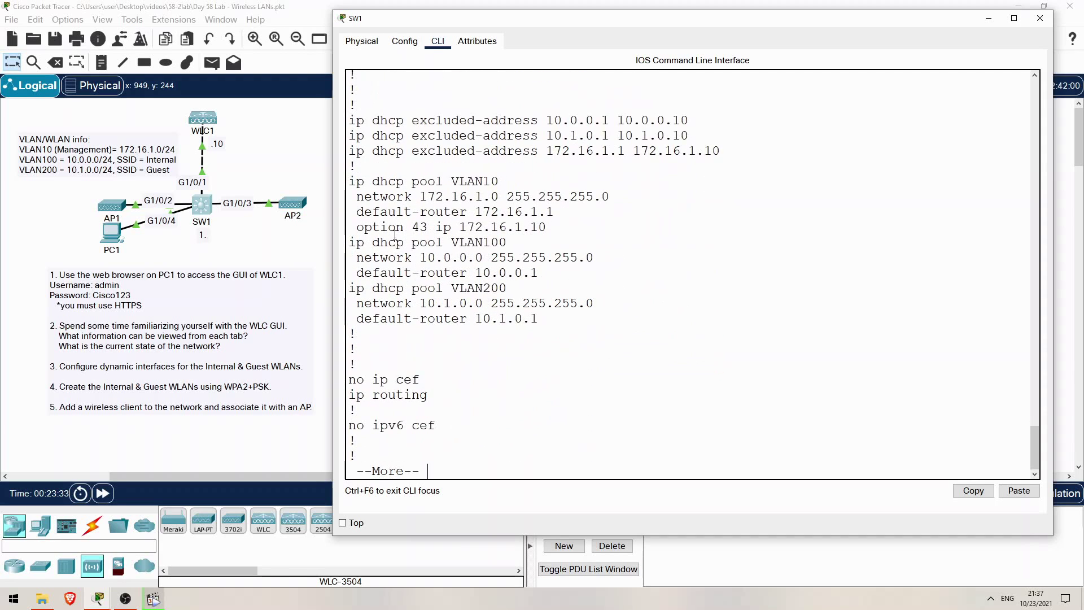
left_click_drag(349, 180, 547, 334)
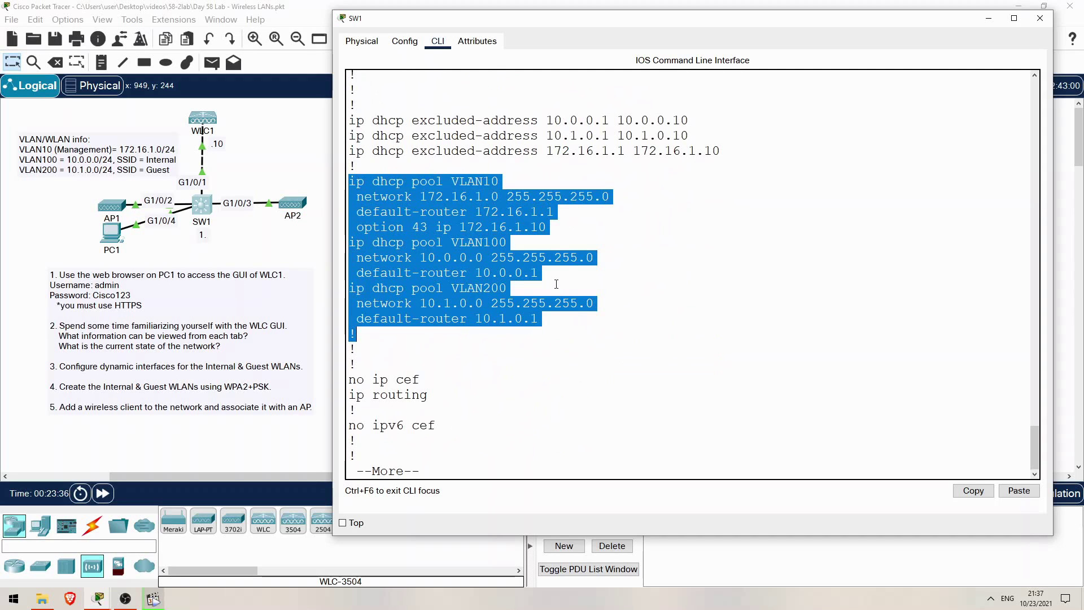
left_click(562, 196)
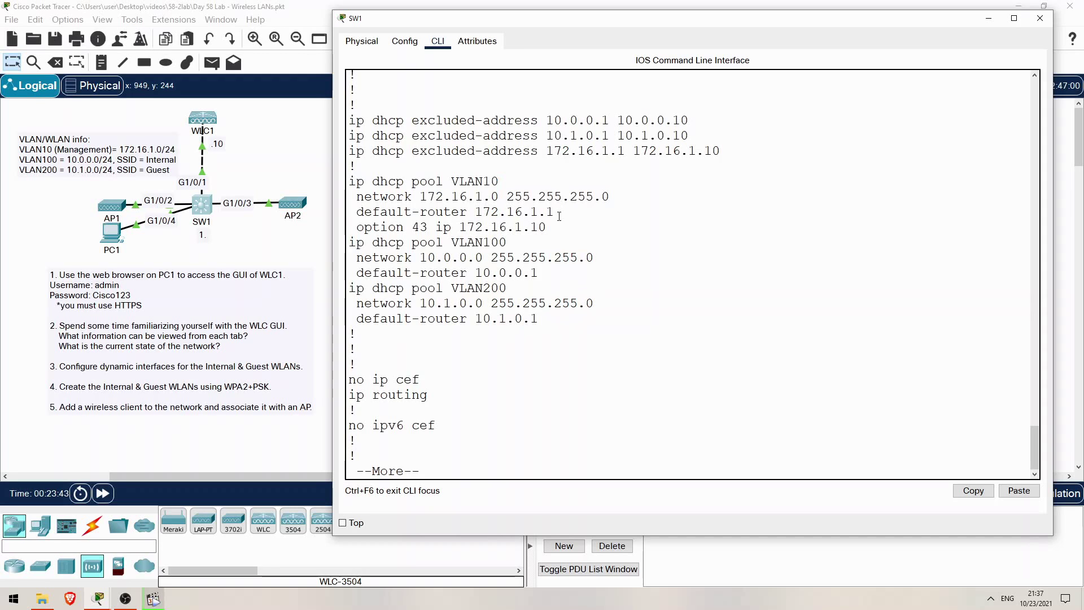
Point out the option 43 controller line and the VLAN100 and VLAN200 pools
left_click_drag(349, 227, 546, 227)
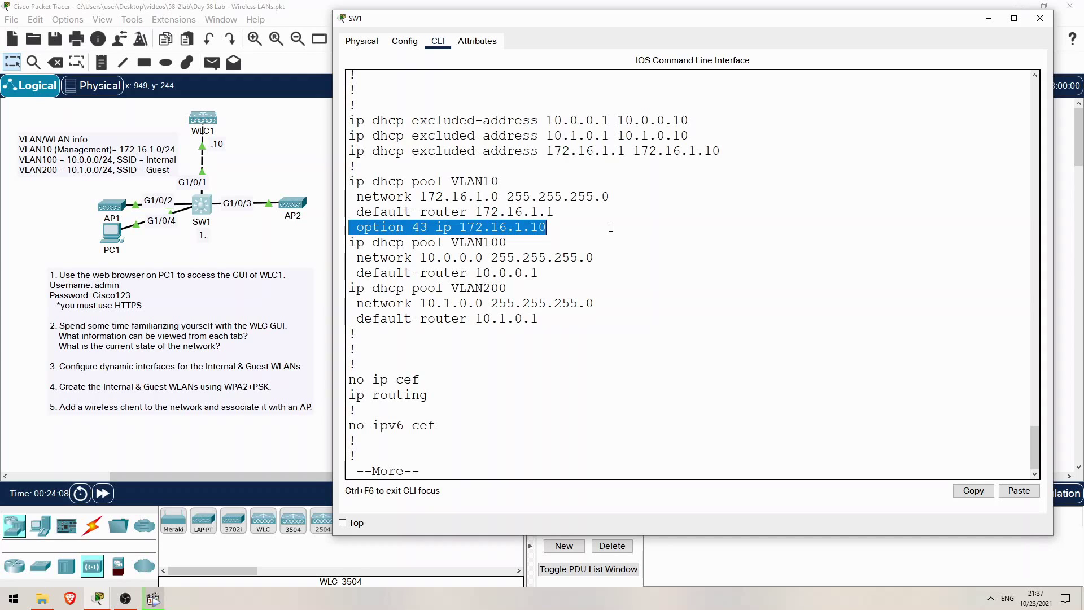
left_click(611, 227)
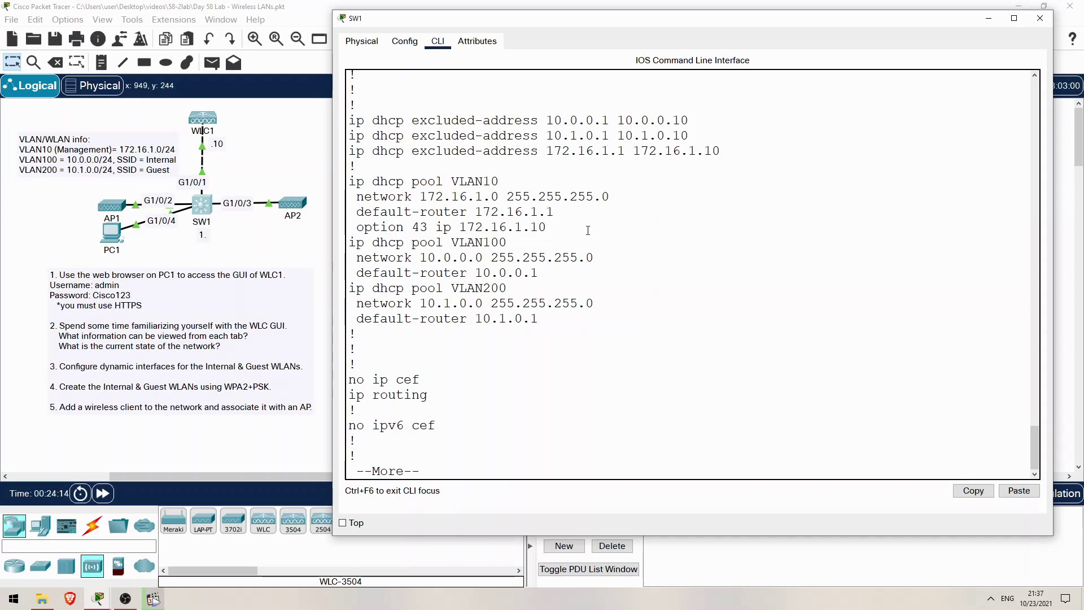
left_click_drag(484, 243, 507, 242)
left_click_drag(484, 290, 517, 292)
left_click(563, 333)
Page further and highlight the Management, Internal and Guest VLAN names
key("space")
key("space")
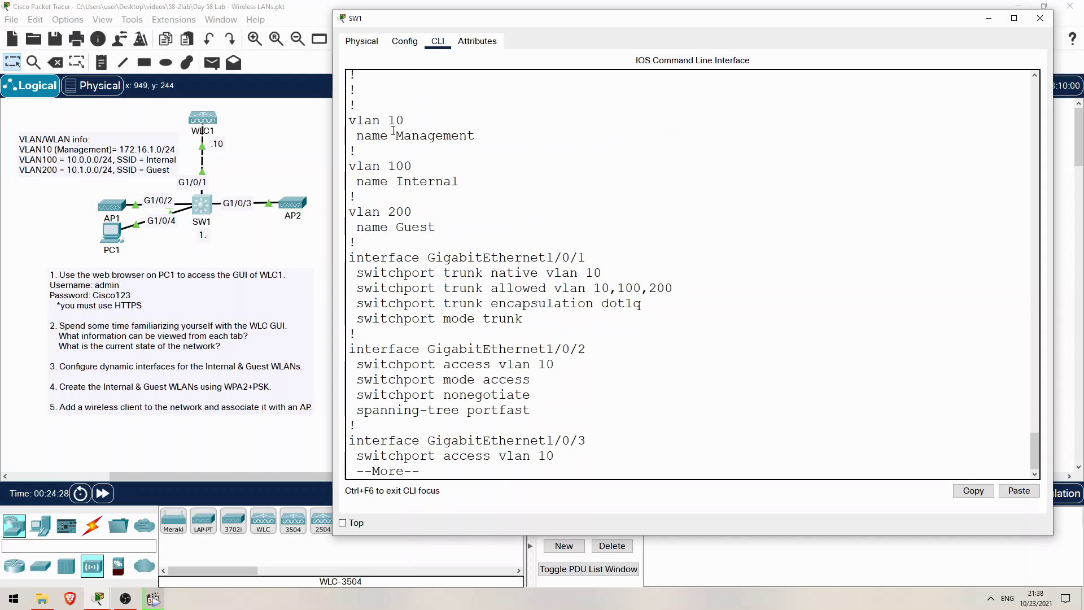
left_click_drag(388, 136, 461, 145)
left_click_drag(403, 181, 461, 183)
left_click_drag(390, 227, 437, 227)
left_click(546, 226)
Show the port settings, highlighting the native VLAN on G1/0/1
key("Return")
key("Return")
key("Return")
key("Return")
key("Return")
key("Return")
key("Return")
key("Return")
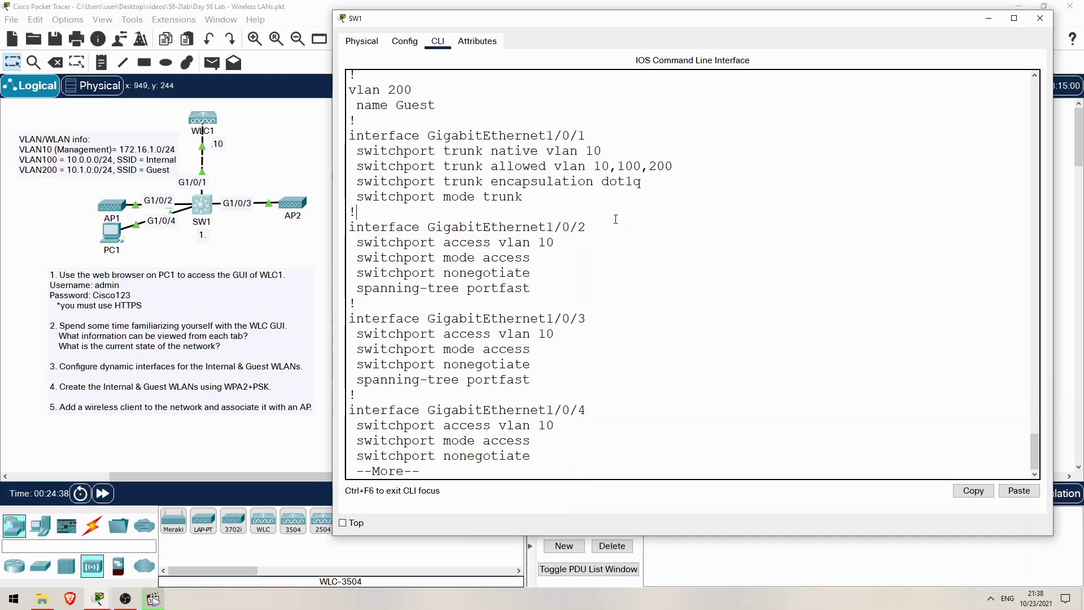
left_click_drag(356, 150, 603, 151)
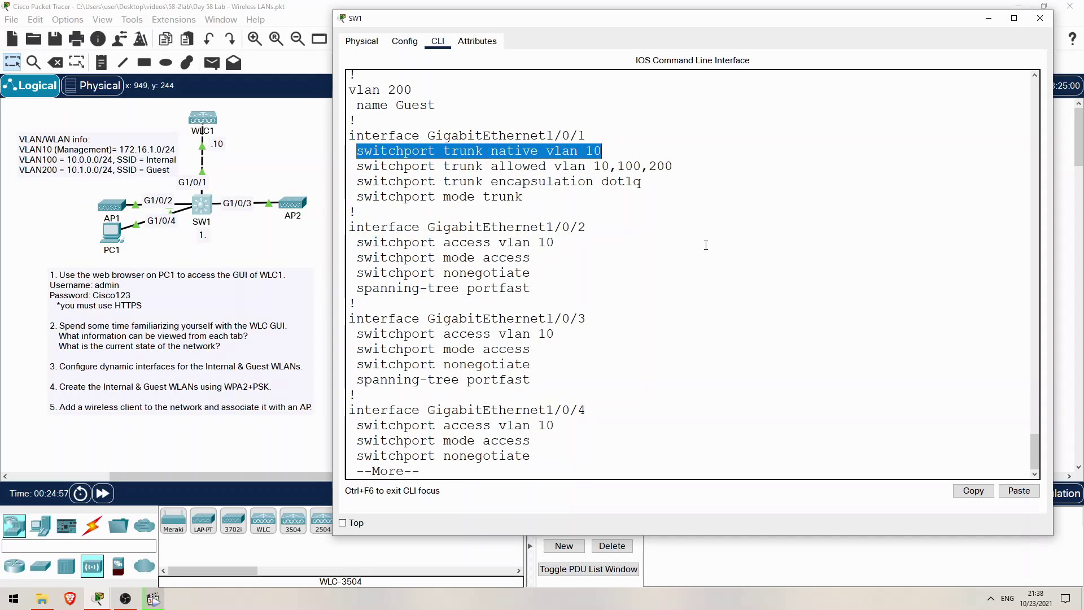
left_click(705, 244)
key("Return")
key("Return")
key("Return")
key("Return")
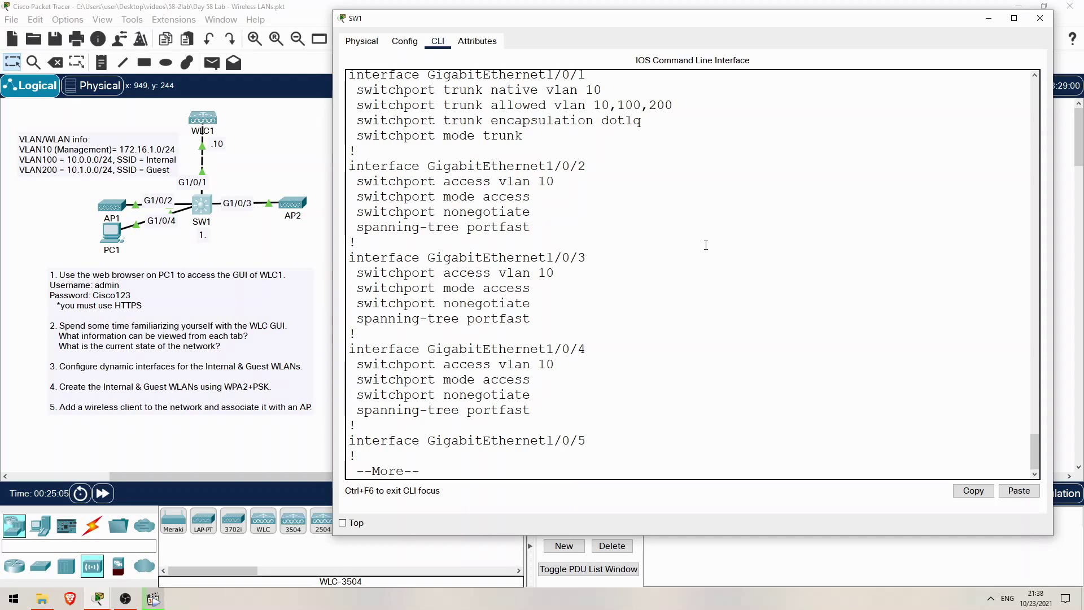
key("Return")
key("Return")
key("Return")
key("Return")
key("Return")
key("Return")
key("Return")
key("Return")
key("Return")
key("Return")
key("Return")
key("Return")
key("Return")
key("Return")
key("Return")
key("Return")
key("Return")
key("Return")
key("Return")
key("Return")
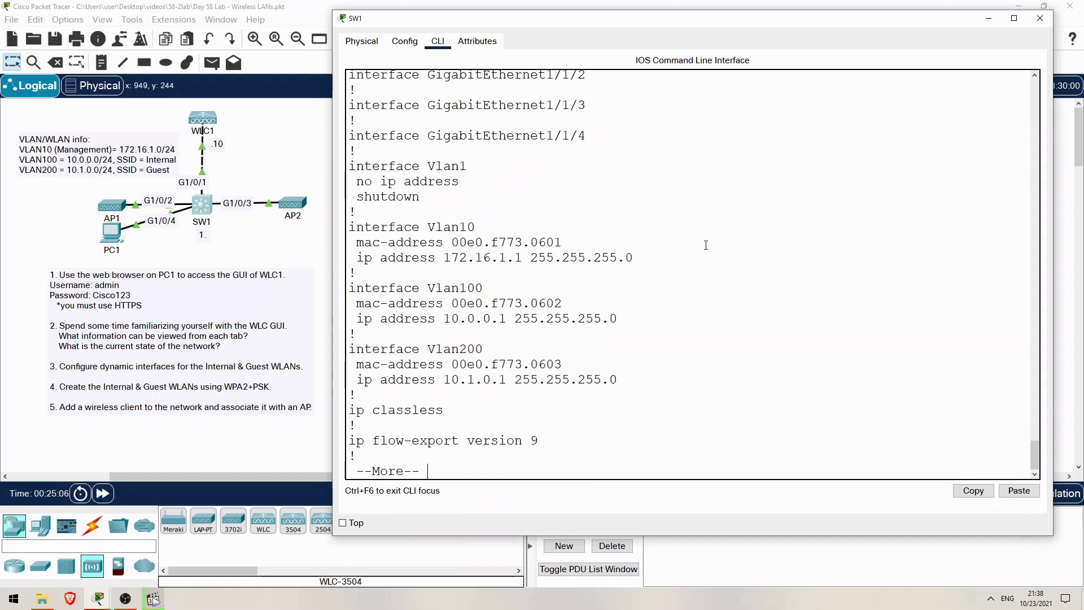
Point out the Vlan10, Vlan100 and Vlan200 interfaces
left_click_drag(443, 226, 472, 223)
left_click_drag(447, 280, 483, 288)
left_click(457, 351)
left_click_drag(451, 349, 483, 350)
left_click(694, 349)
Point out the Vlan10 and Vlan100 MAC addresses, finish the output, and return to the topology
left_click_drag(357, 241, 440, 241)
left_click_drag(364, 303, 562, 364)
left_click(562, 365)
key("space")
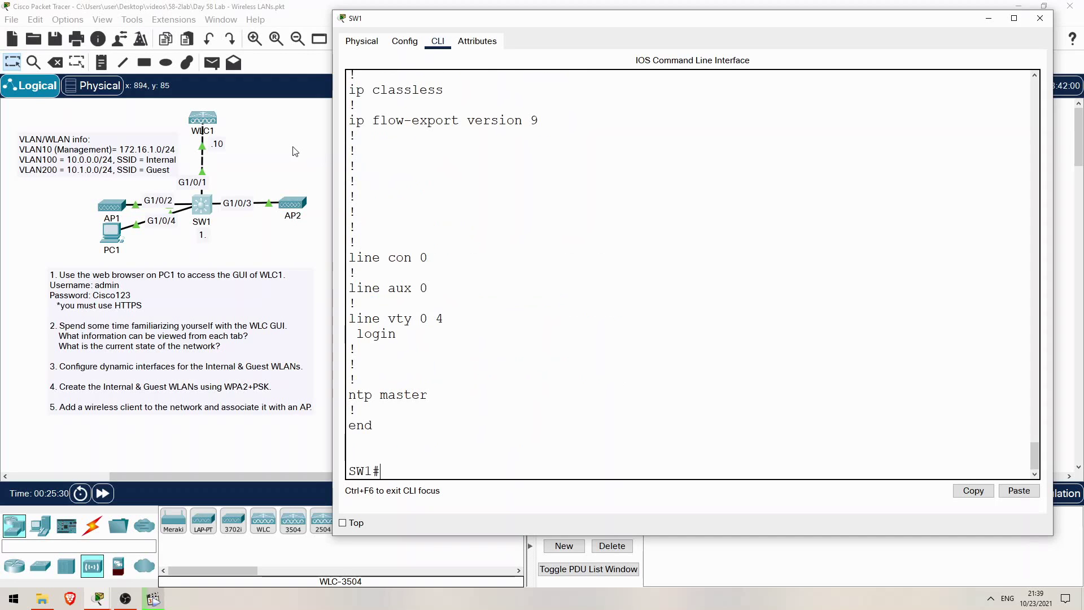
left_click(293, 152)
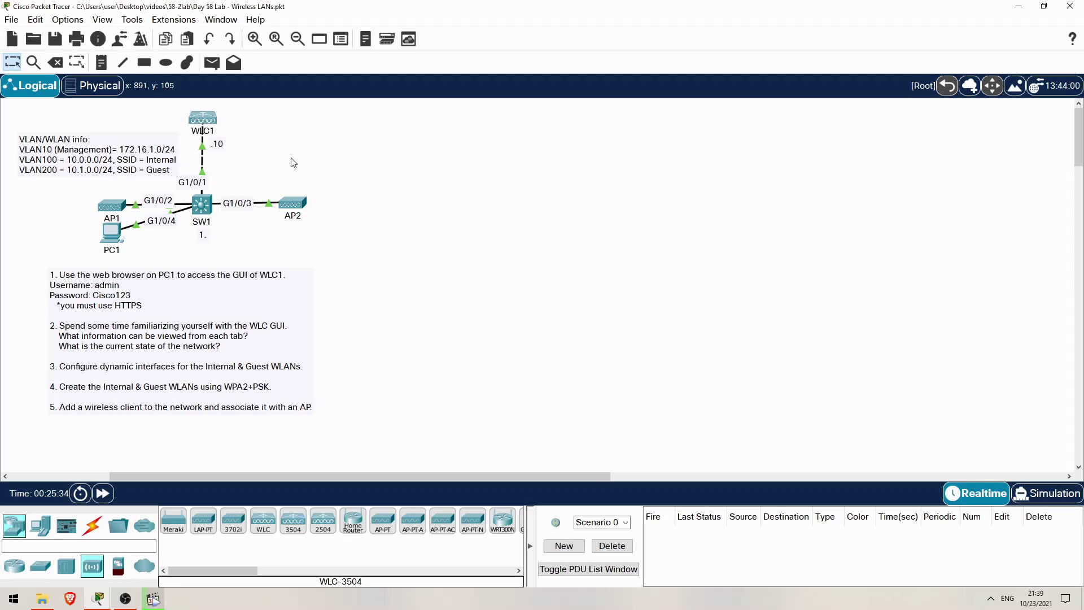
left_click(115, 234)
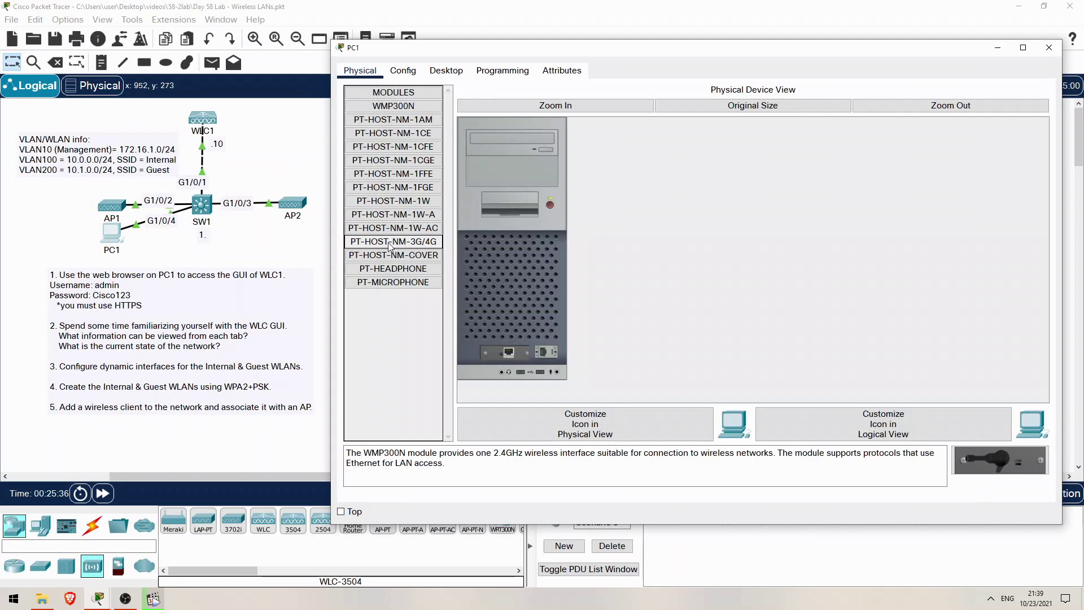
left_click(449, 73)
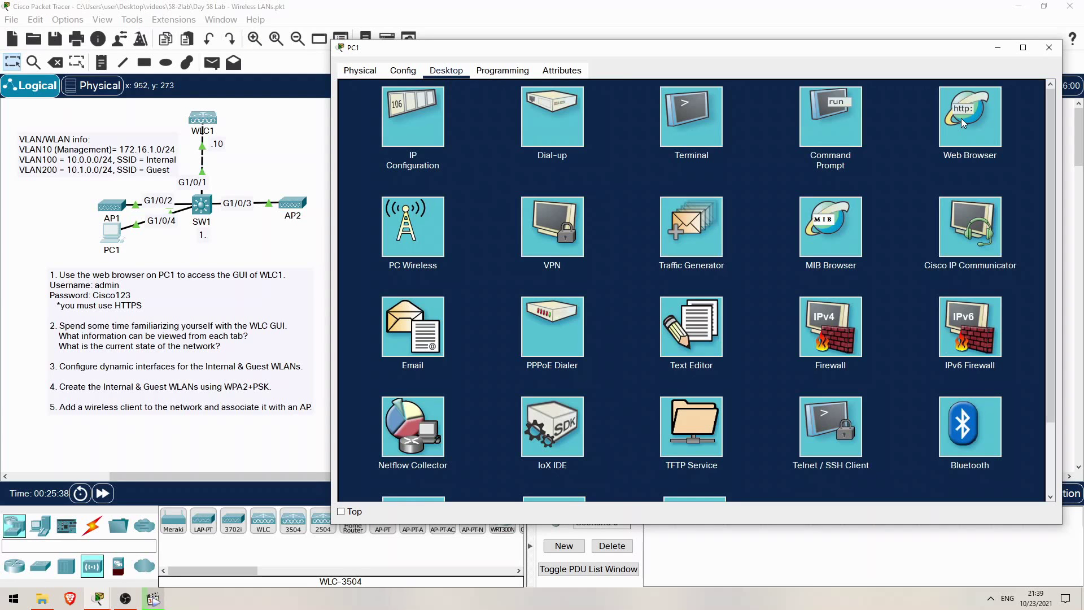
left_click(961, 117)
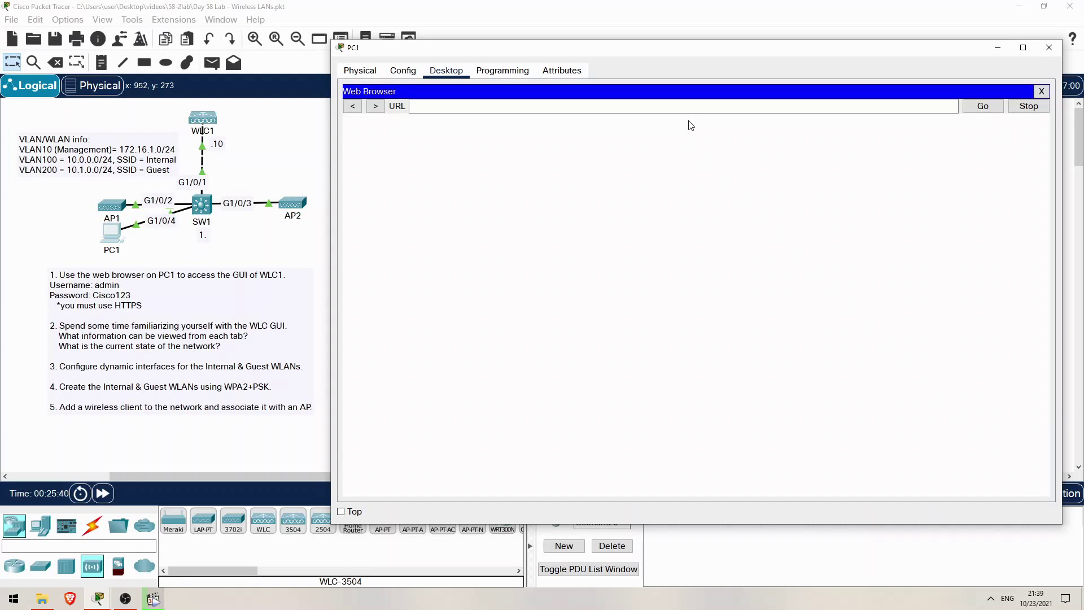
left_click(668, 107)
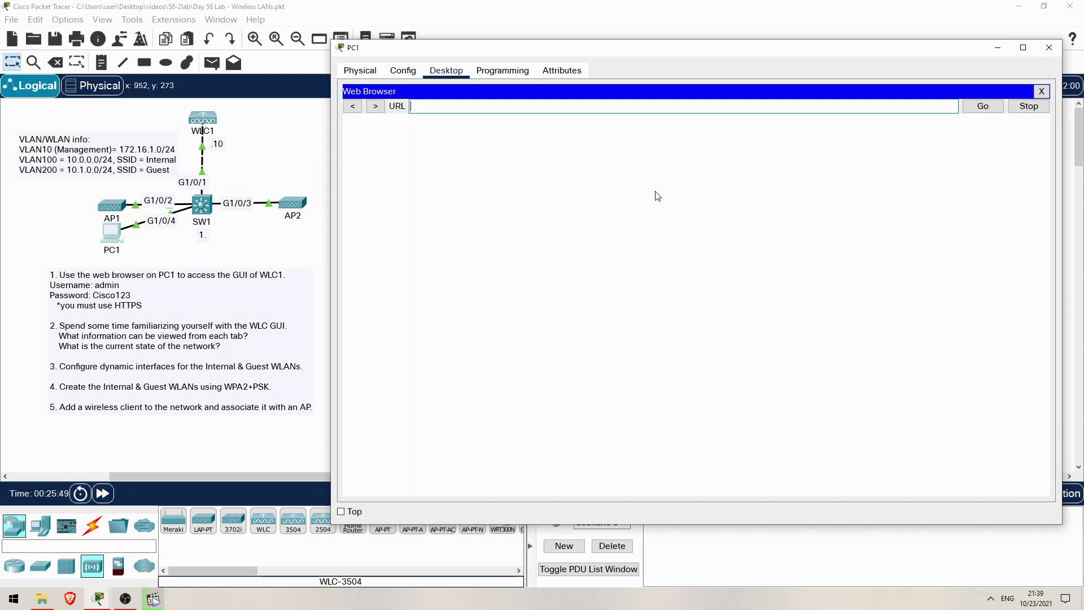
type("https://172.16.1.10")
left_click(983, 107)
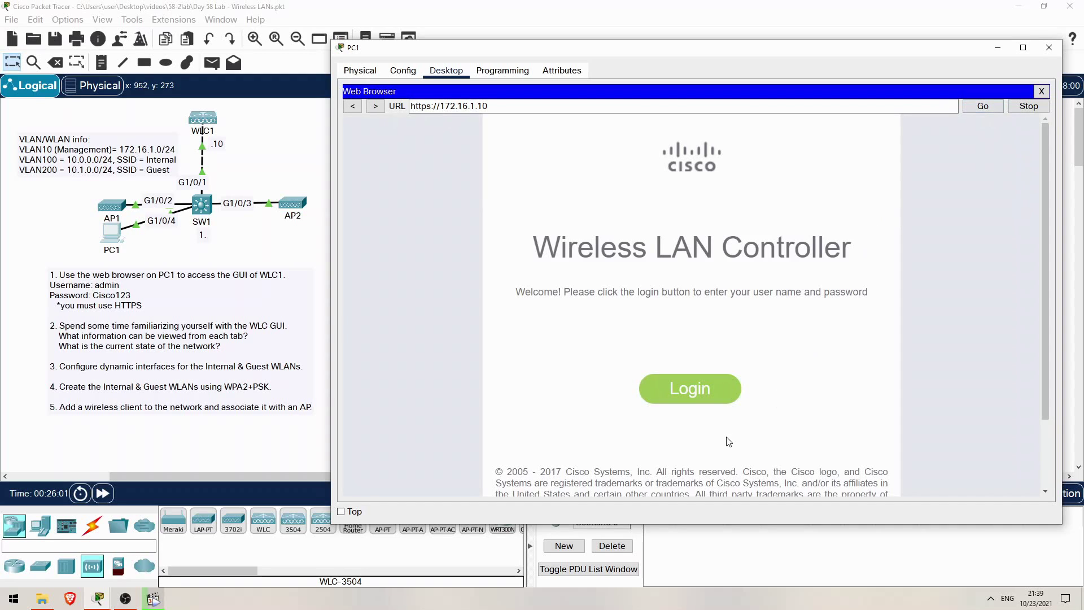
Log in to the controller with the administrator username and password
left_click(710, 391)
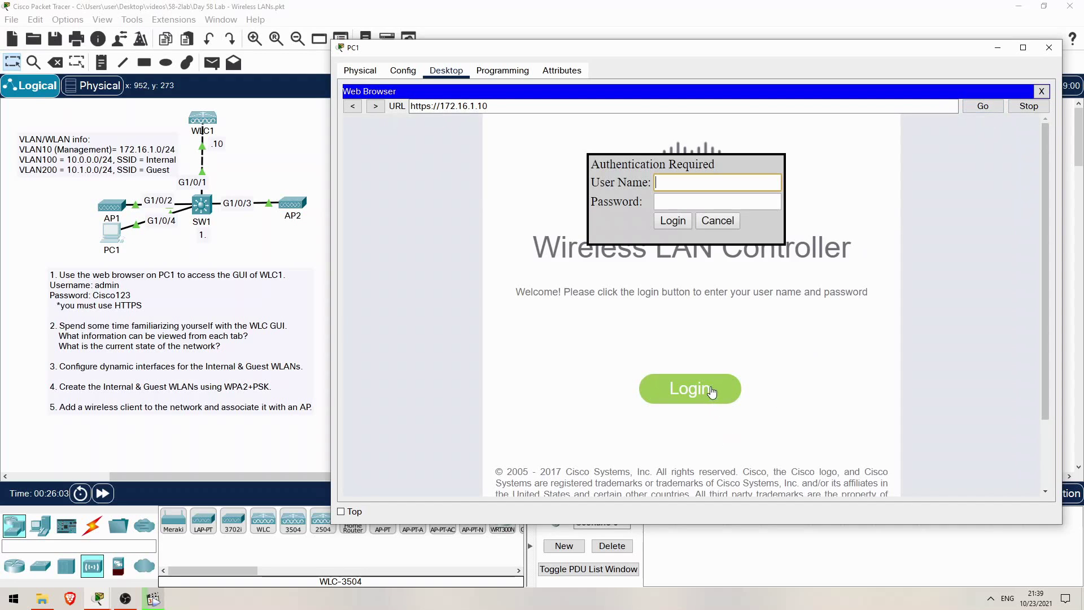
type("admin")
key("Tab")
type("Cis")
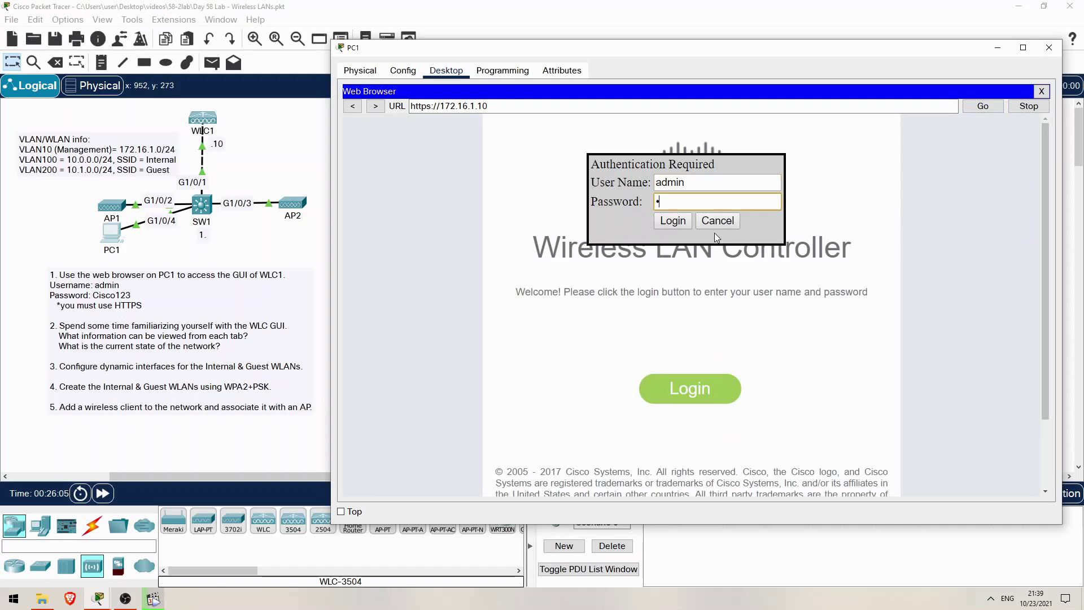
type("co123")
left_click(672, 221)
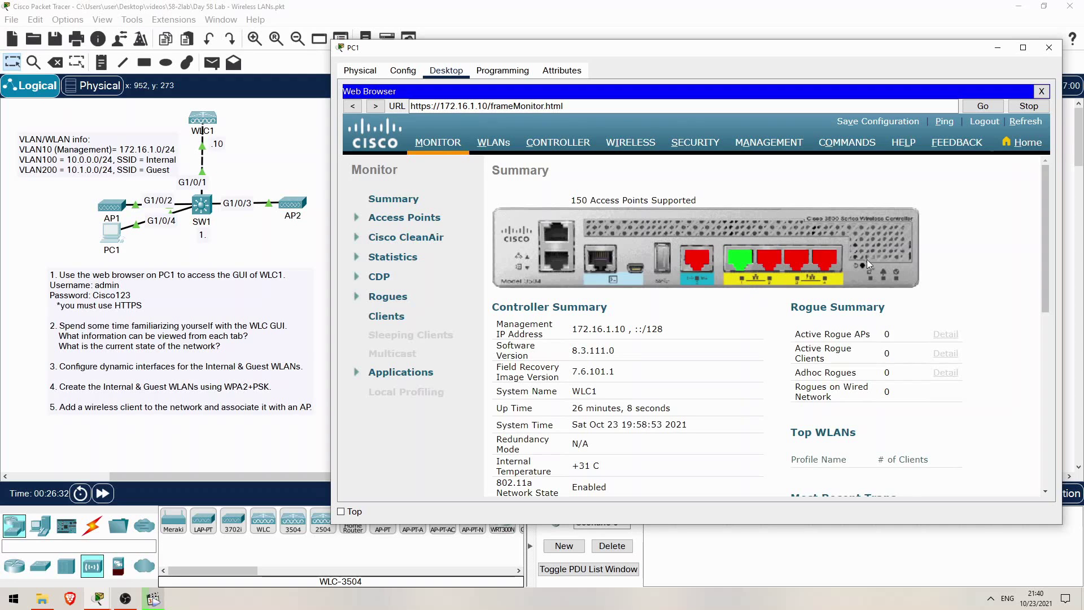
left_click_drag(1041, 204, 1011, 447)
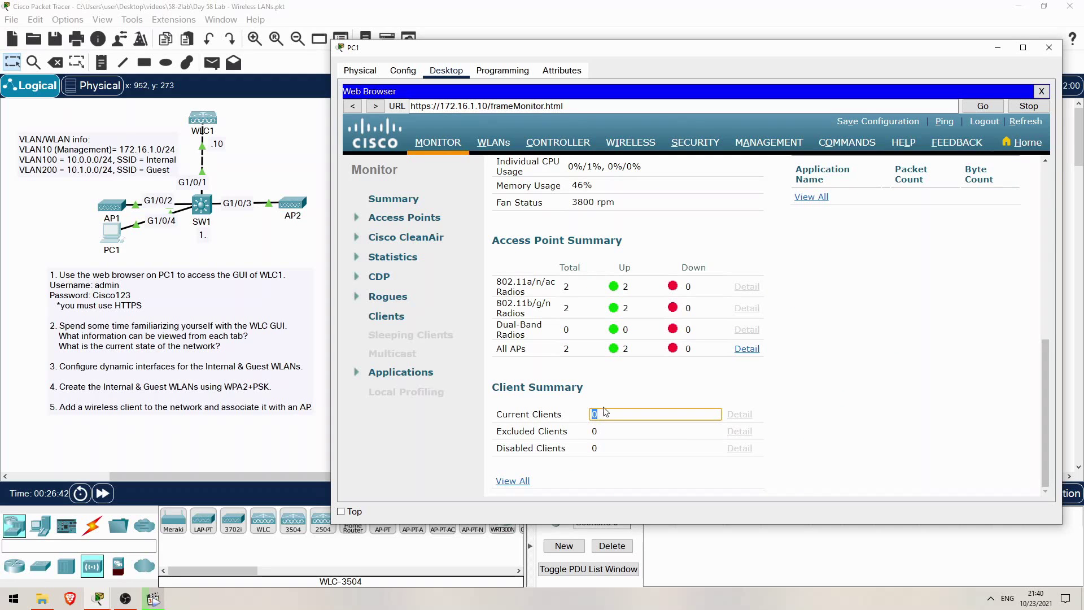
left_click_drag(1043, 405, 1046, 212)
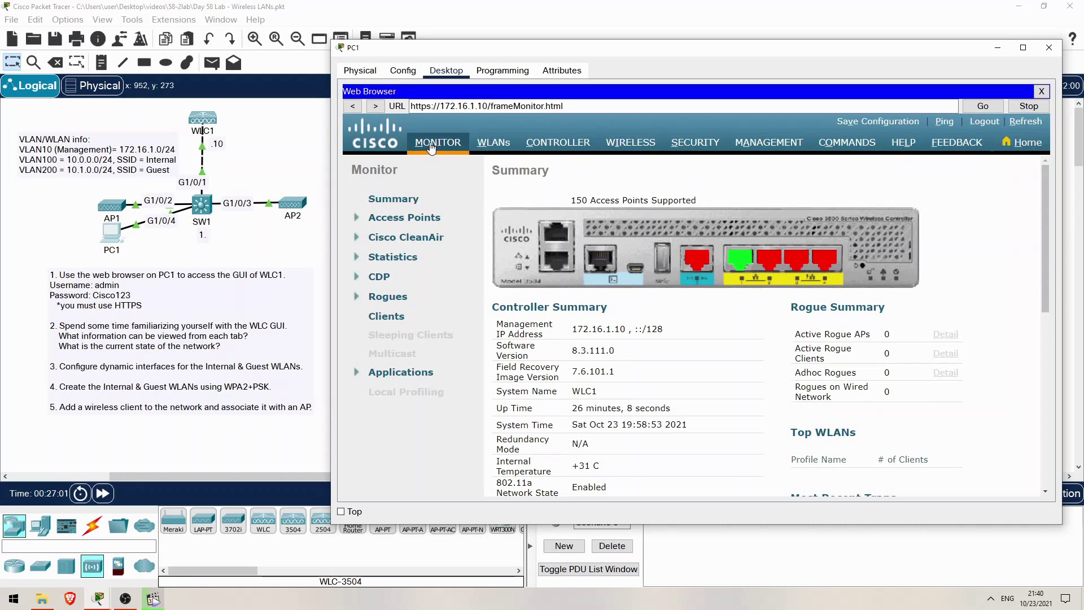
Open the AP Join statistics and highlight AP1, AP2 and AP1's Joined status
left_click(392, 257)
left_click(390, 282)
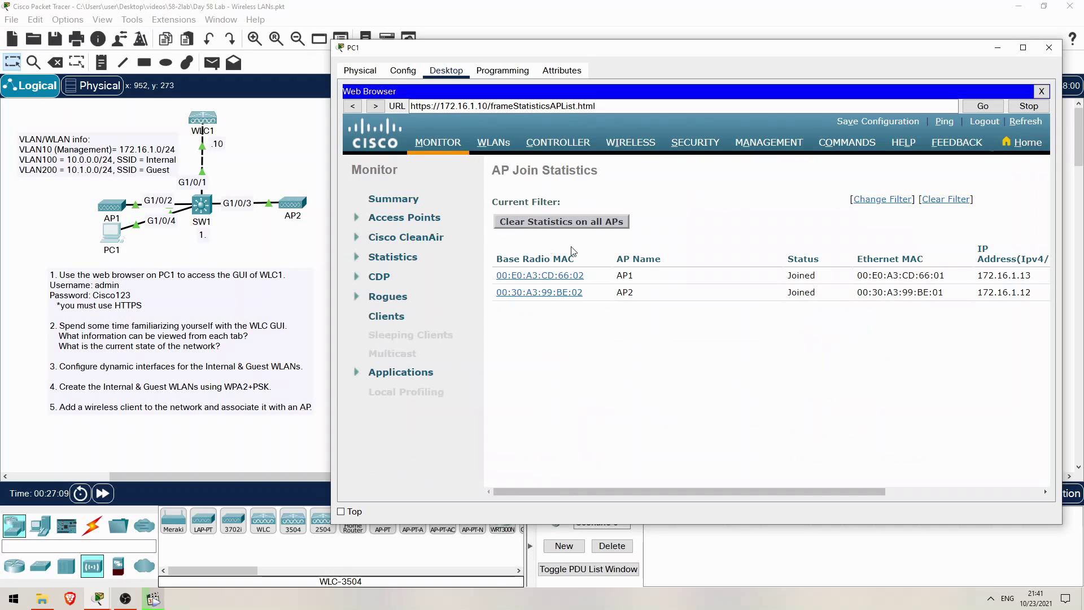
double_click(633, 274)
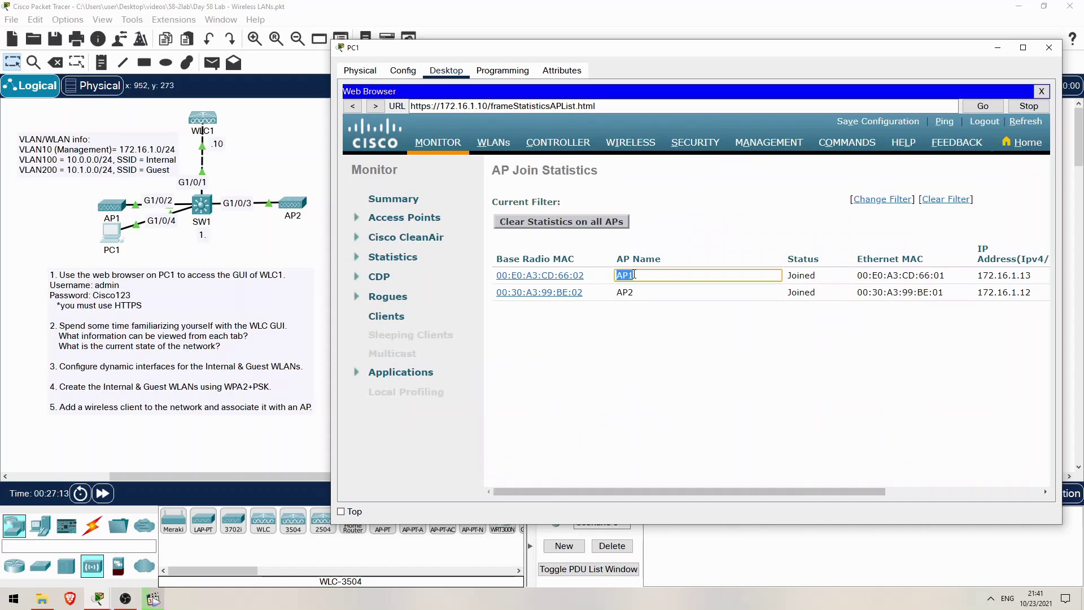
double_click(623, 289)
left_click(659, 310)
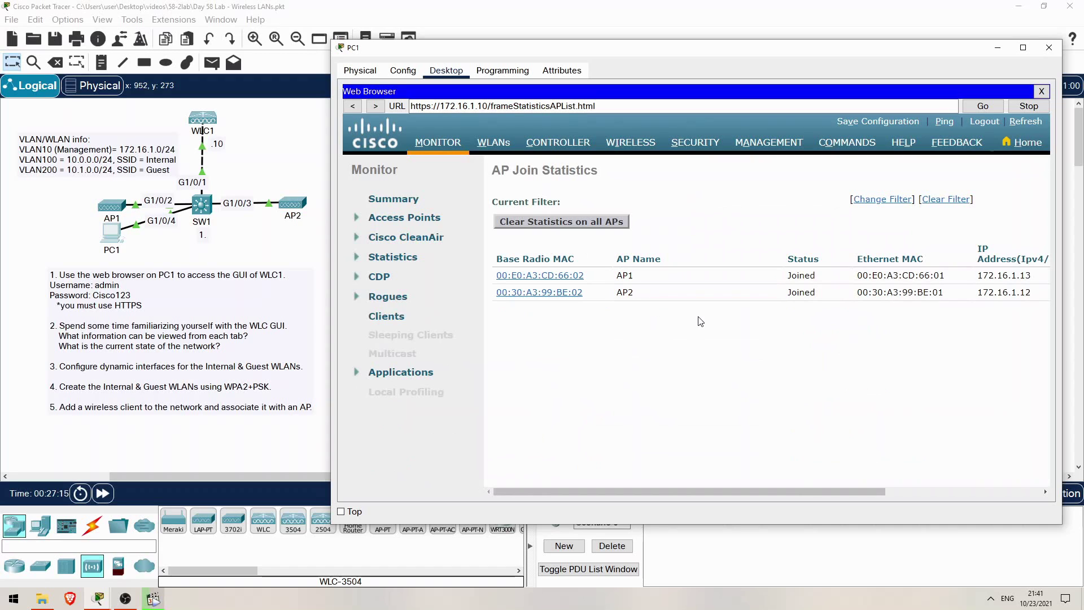
double_click(790, 275)
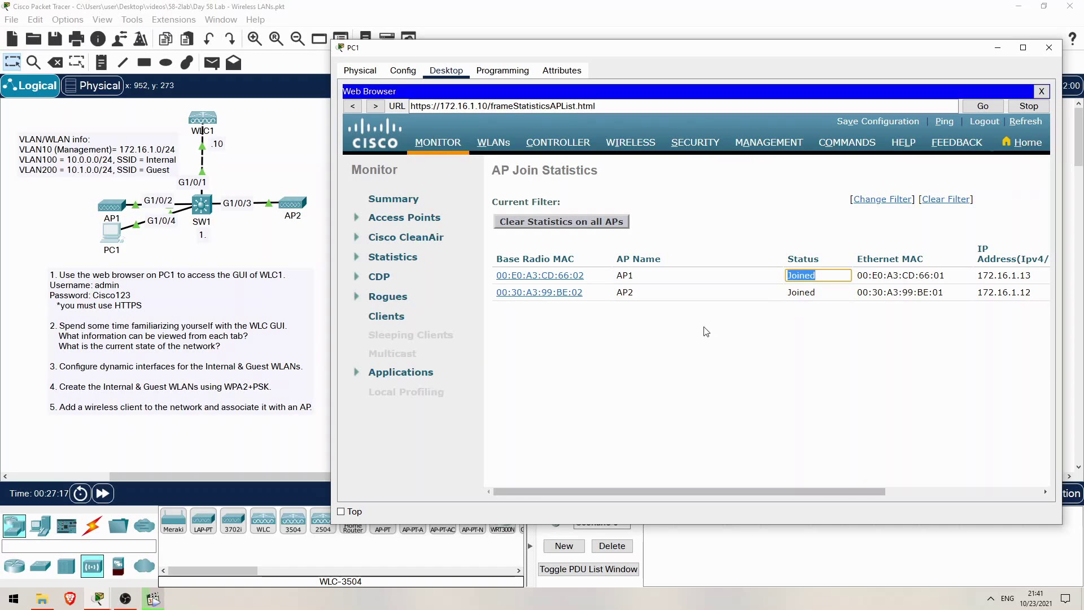
left_click(679, 337)
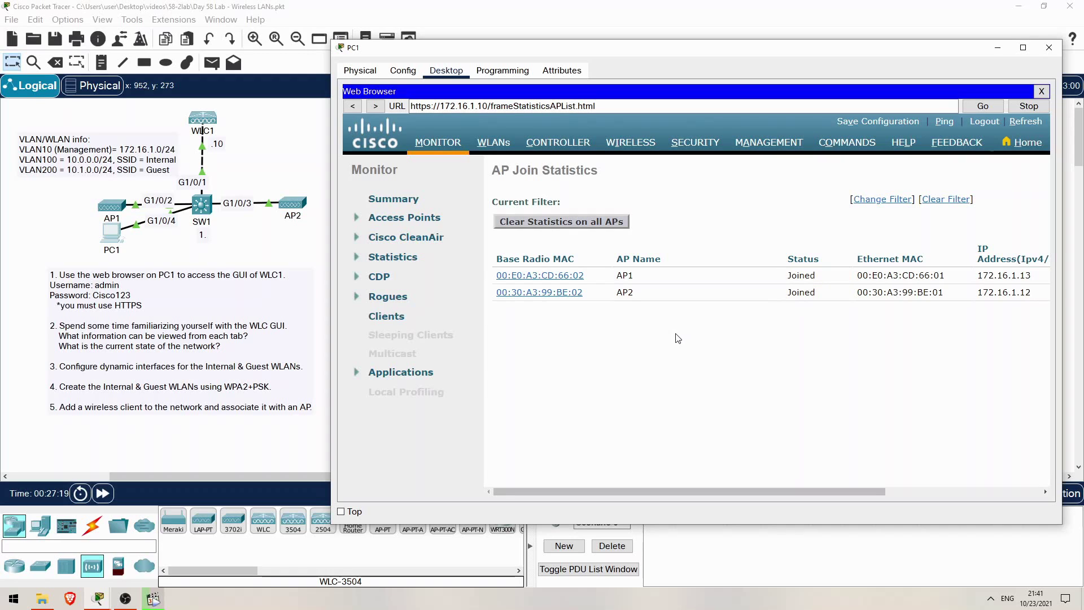
Open AP1's join details and highlight the join request and Configuration Update messages
left_click(560, 280)
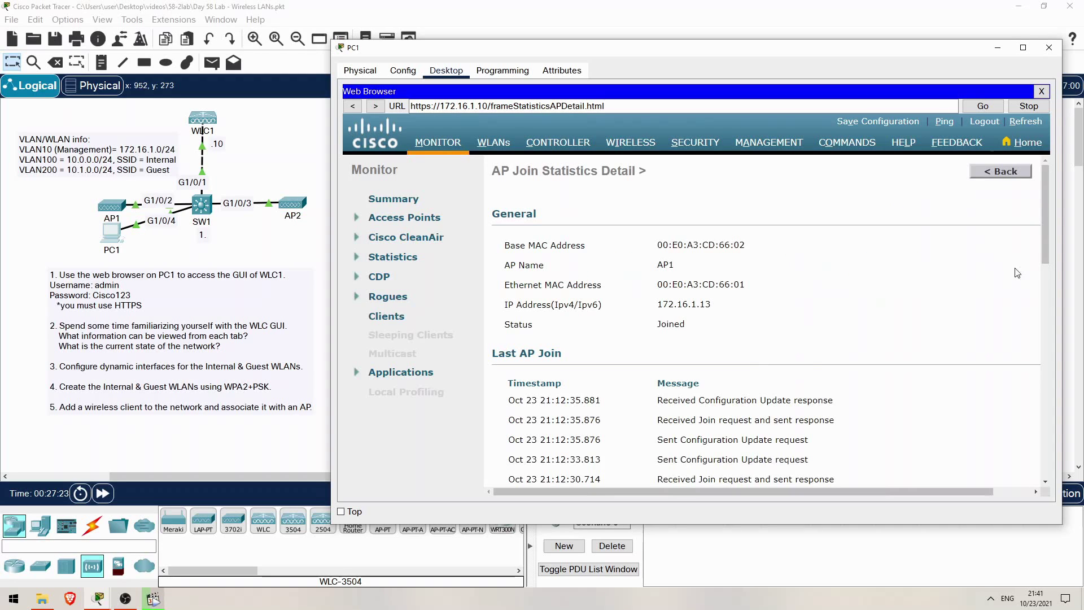
left_click_drag(1042, 190, 1045, 206)
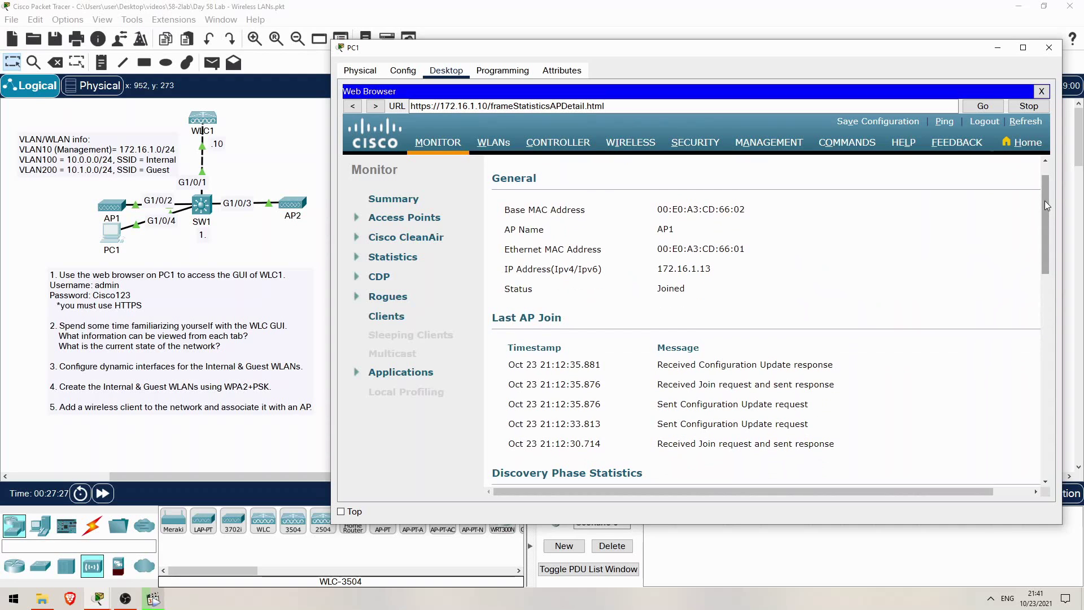
left_click_drag(1047, 206, 1049, 225)
left_click_drag(686, 303, 849, 310)
left_click_drag(658, 323, 835, 325)
left_click_drag(657, 342, 852, 337)
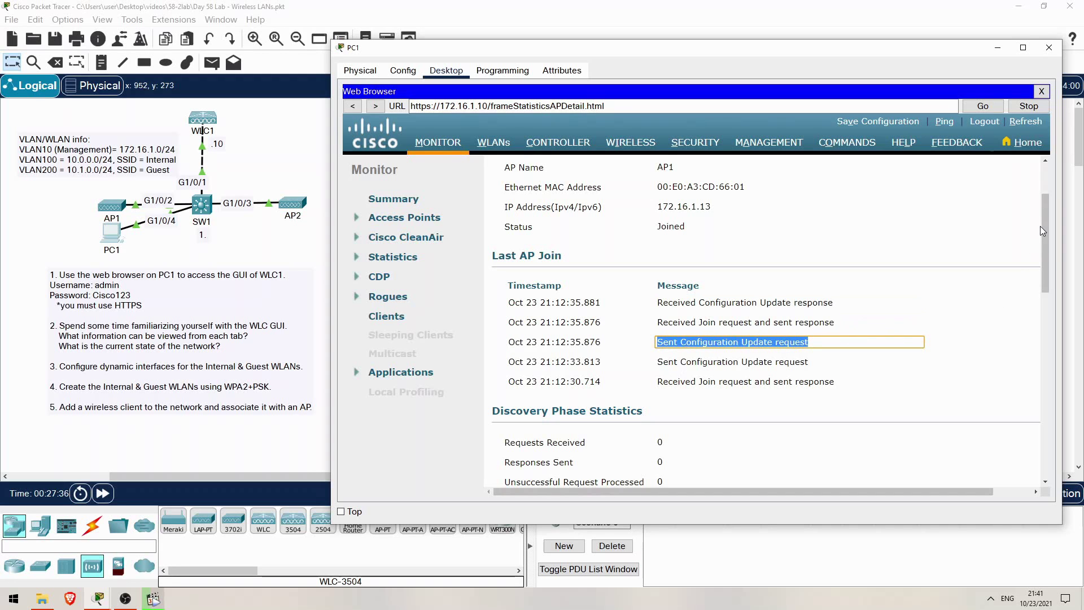
left_click_drag(1041, 232, 1038, 308)
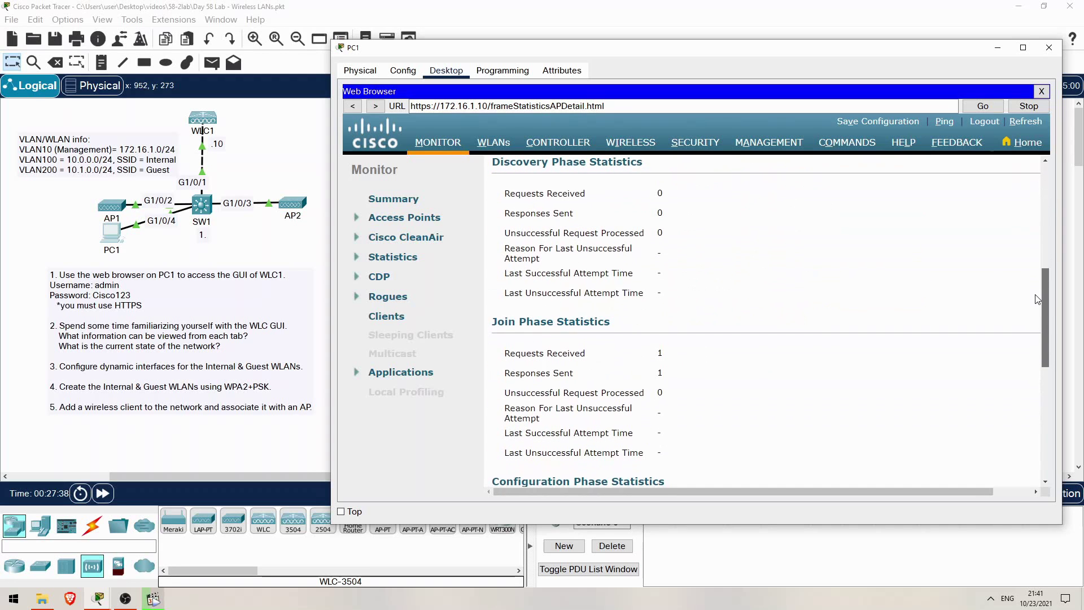
Highlight the unsuccessful-attempt rows and Join Phase reason, then go to the CONTROLLER page
left_click_drag(504, 249, 556, 273)
left_click(530, 391)
left_click_drag(504, 409, 545, 418)
scroll(647, 378, "down", 8)
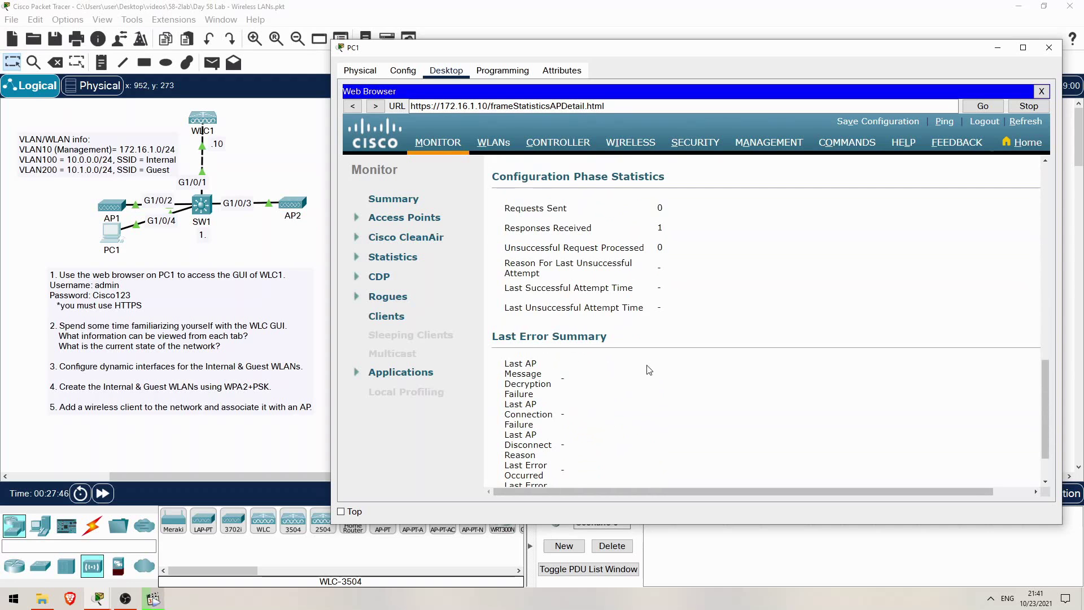
scroll(659, 365, "down", 2)
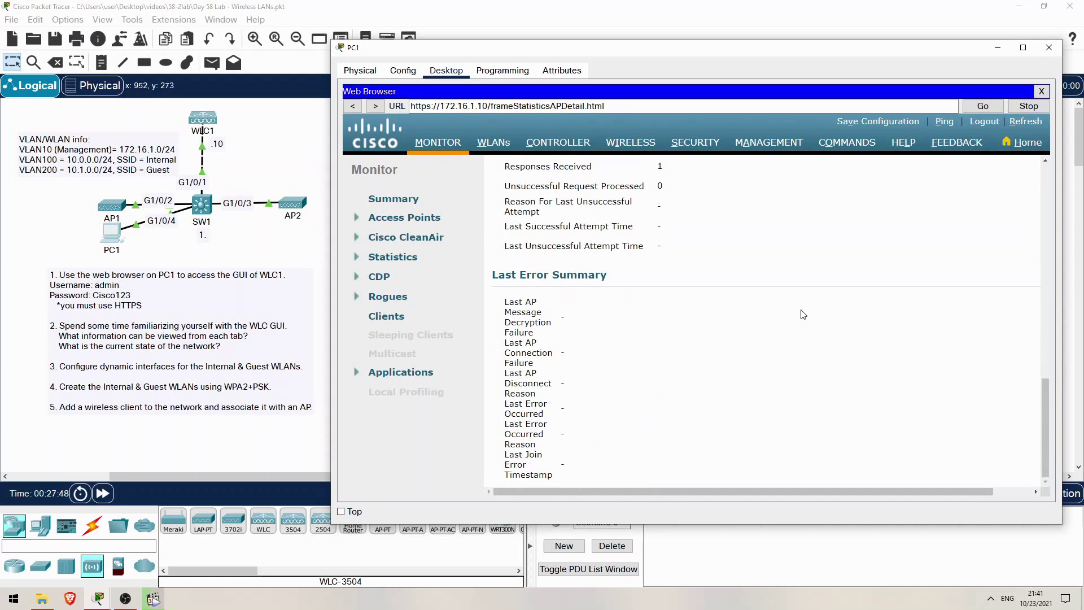
scroll(803, 314, "up", 10)
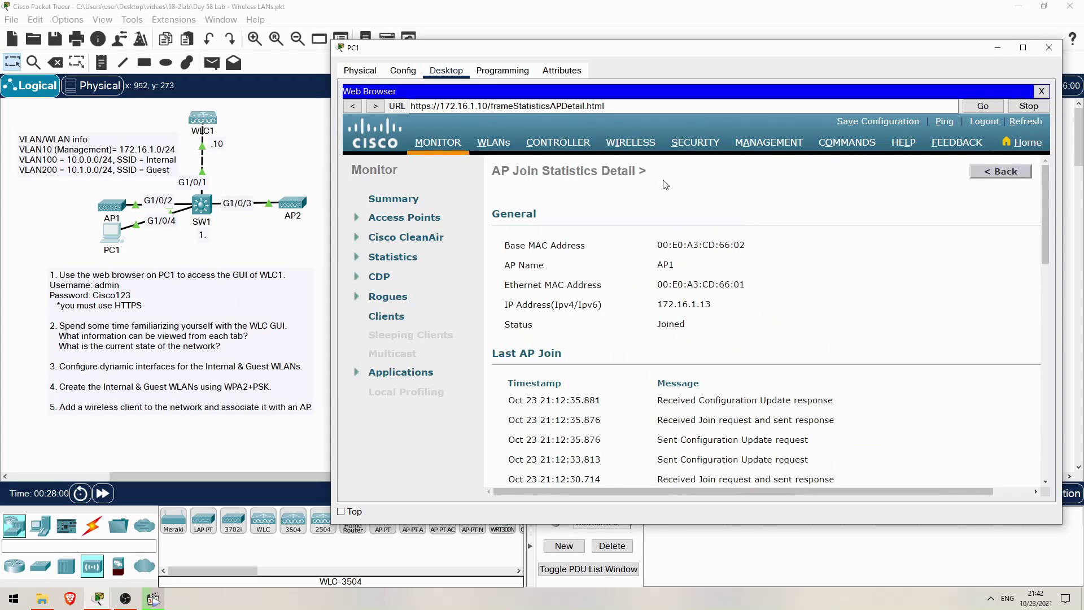
left_click(564, 142)
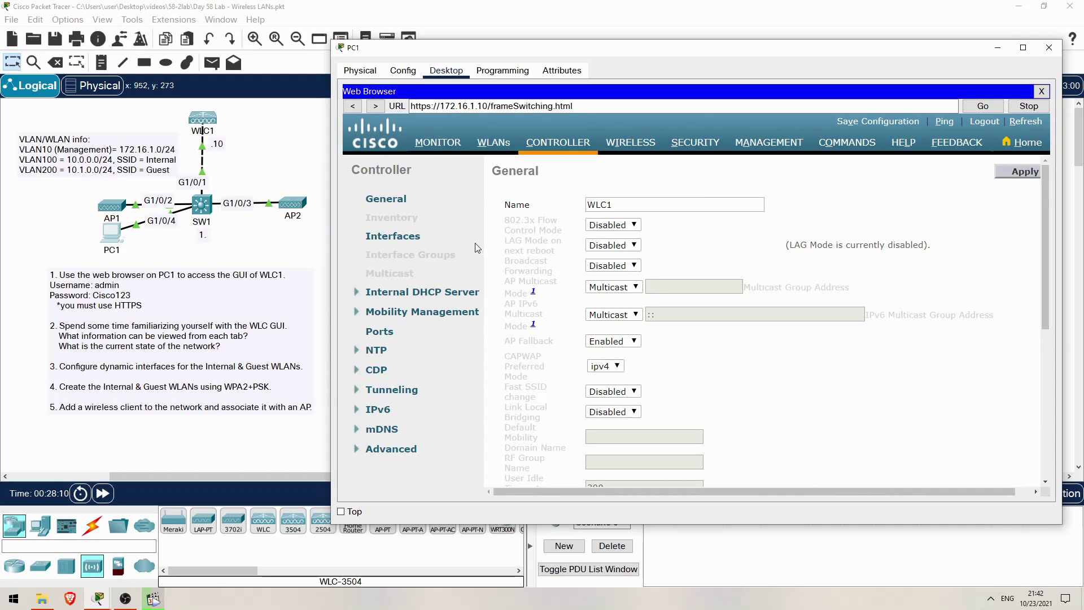
From WLC1's Interfaces list, start a New interface form
left_click(406, 237)
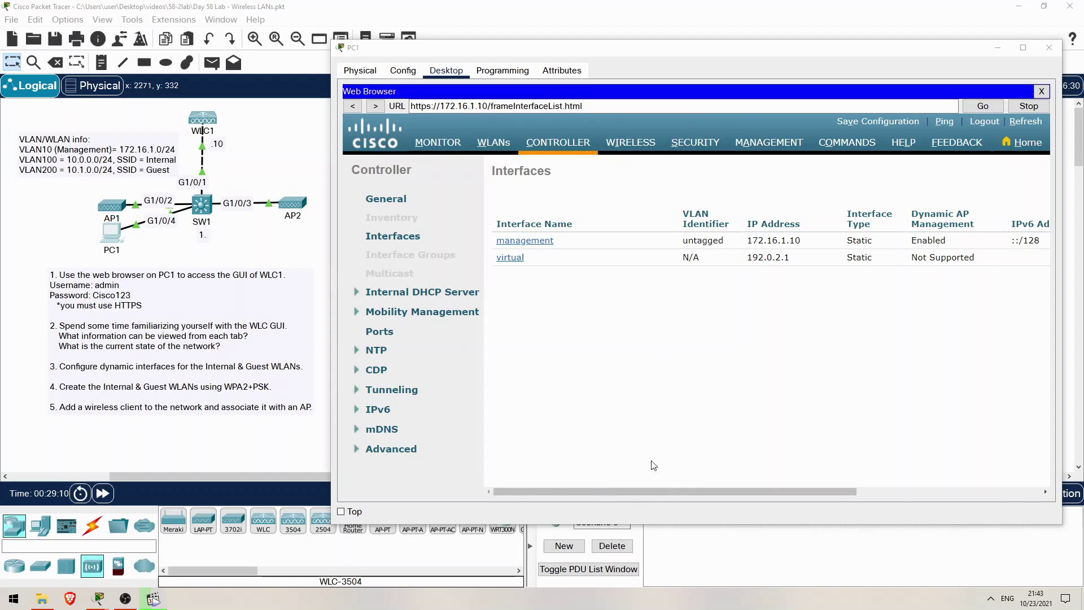
left_click_drag(639, 490, 939, 498)
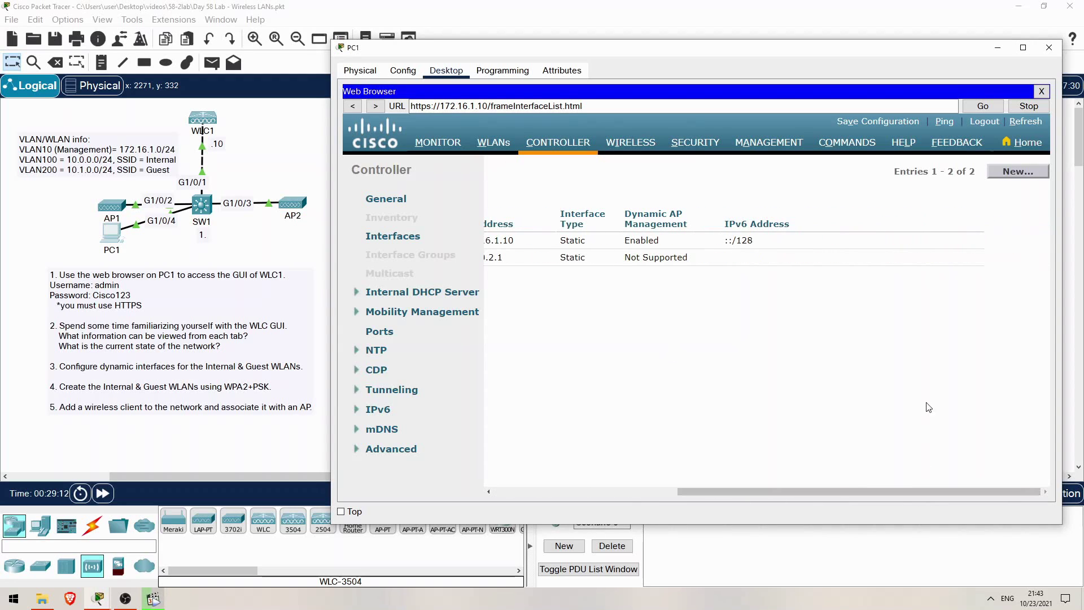
left_click(1006, 172)
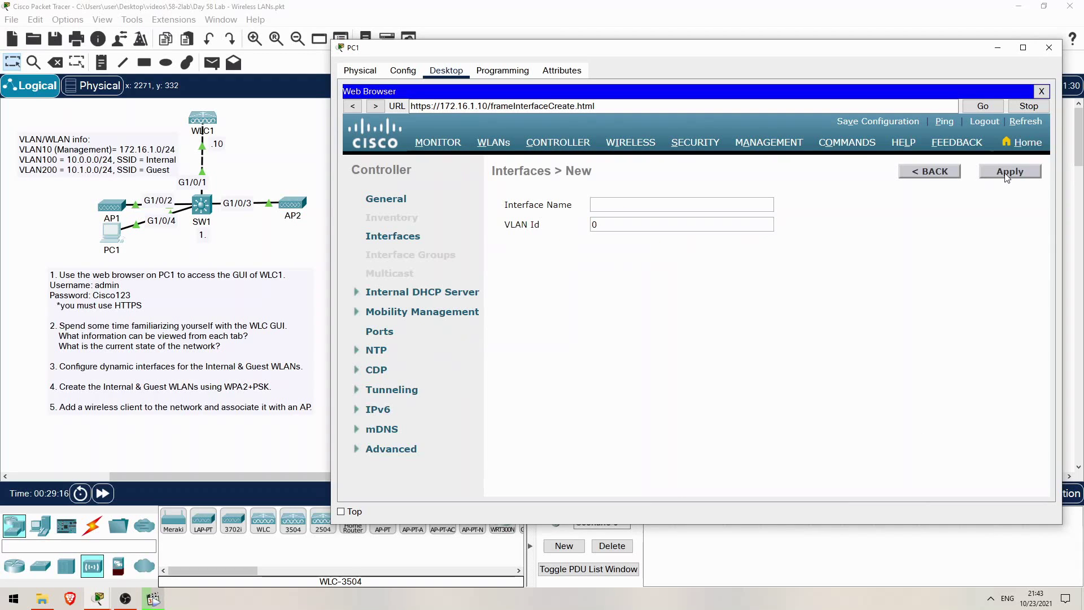
Create a new interface named Internal on VLAN 100
left_click(687, 210)
type("Internal")
key("Tab")
type("100")
left_click(724, 257)
left_click(998, 170)
key("Return")
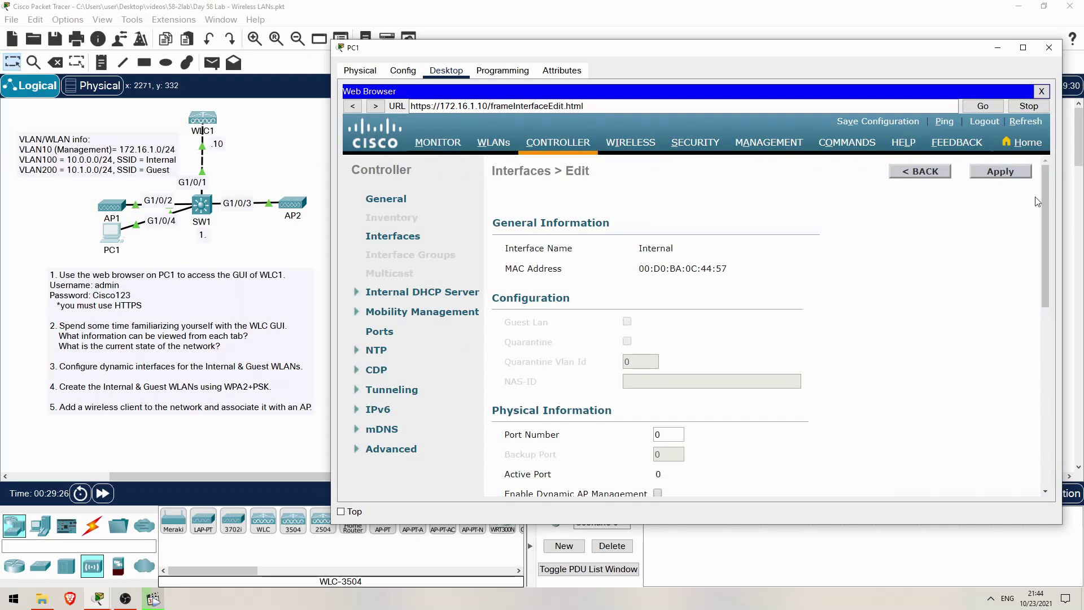
Set Internal to port 1, IP 10.0.0.10, netmask 255.255.255.0 and gateway 10.0.0.1
left_click_drag(1047, 189, 1044, 251)
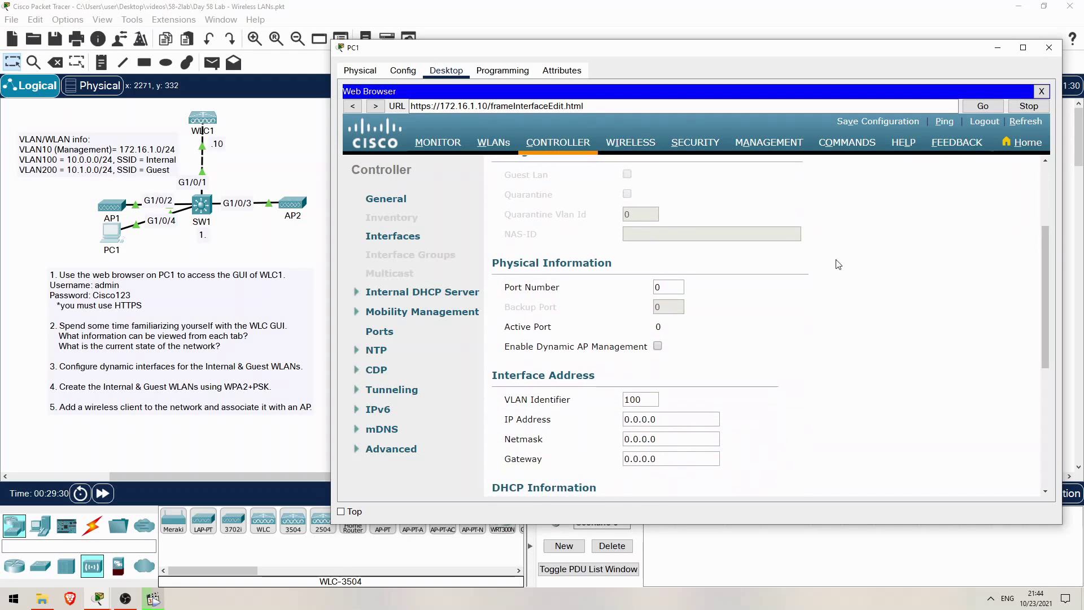
left_click_drag(504, 288, 559, 289)
left_click(617, 301)
left_click_drag(662, 287, 651, 299)
type("1")
left_click_drag(1044, 280, 1044, 330)
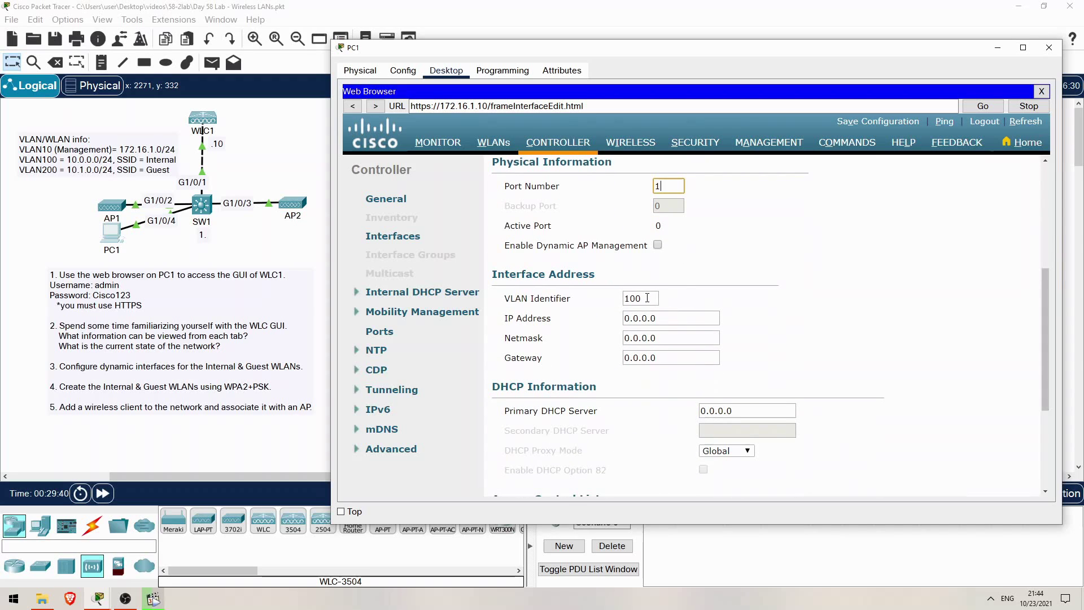
left_click(664, 315)
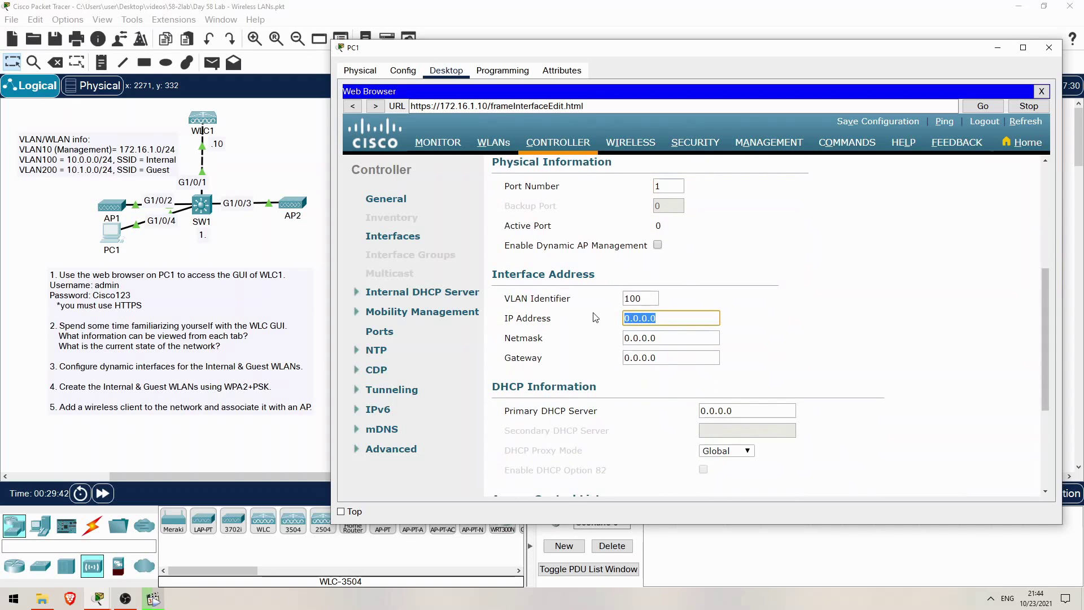
type("10.0.0")
key("Tab")
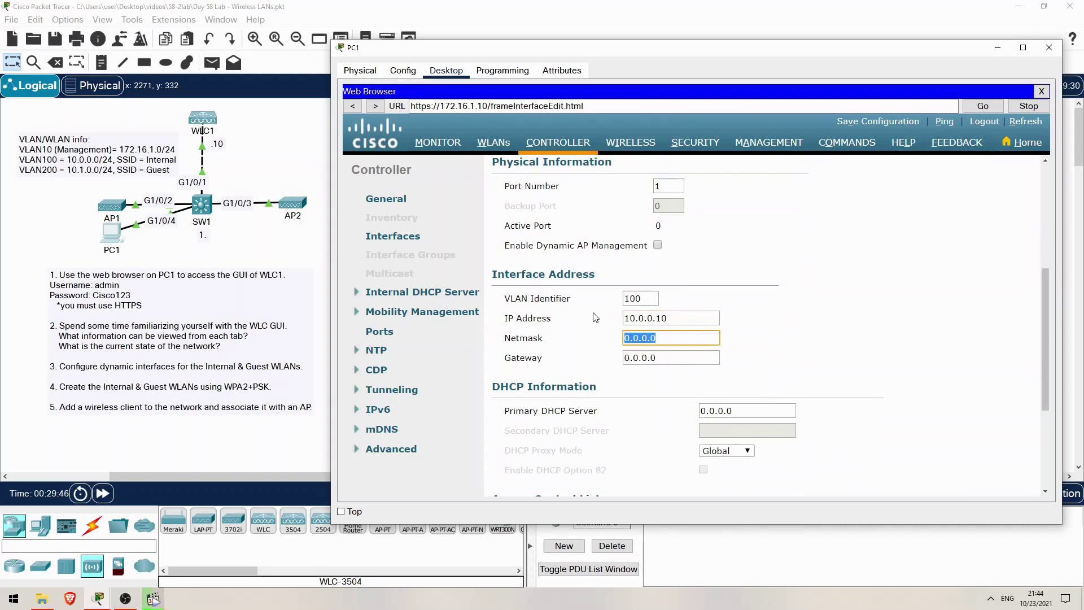
type("255.255.255.0")
key("Tab")
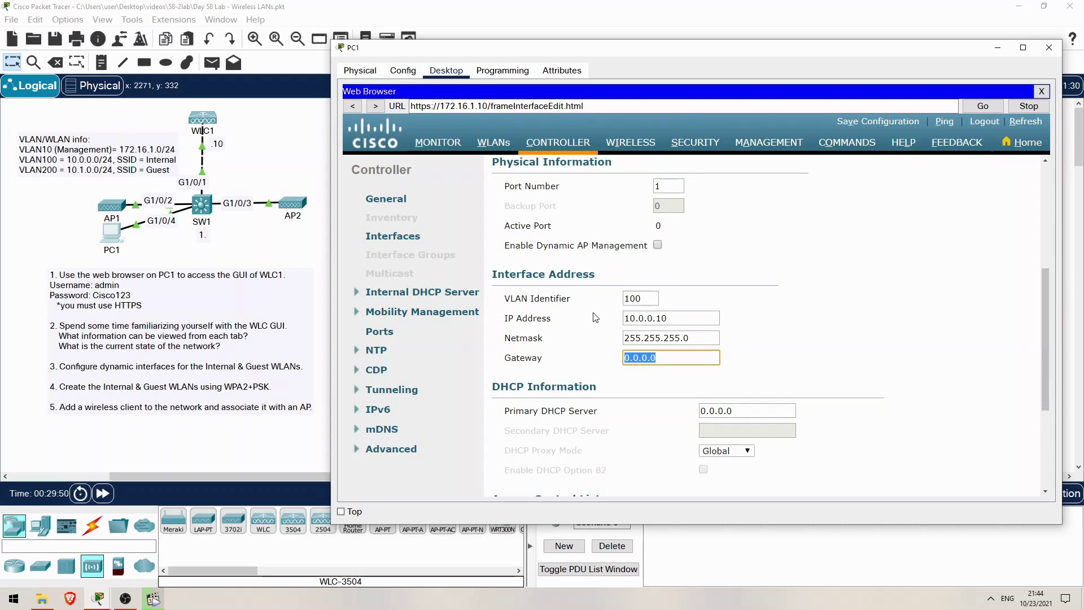
type("10.0.0.1")
Set the primary DHCP server to 10.0.0.1, apply, accept the warning, and start another interface
scroll(608, 339, "down", 1)
left_click_drag(538, 377, 567, 381)
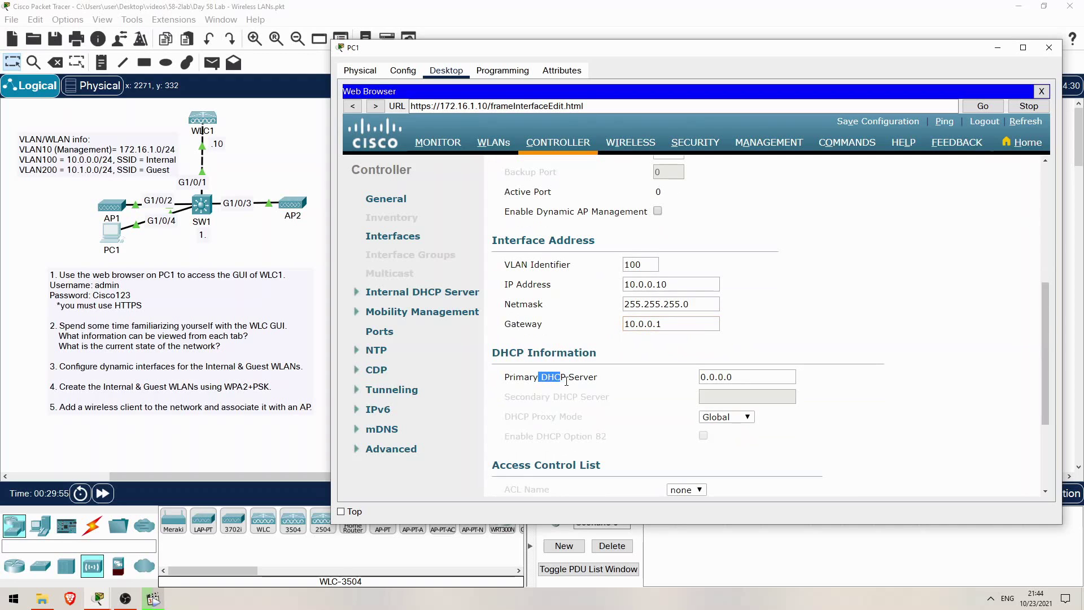
triple_click(748, 377)
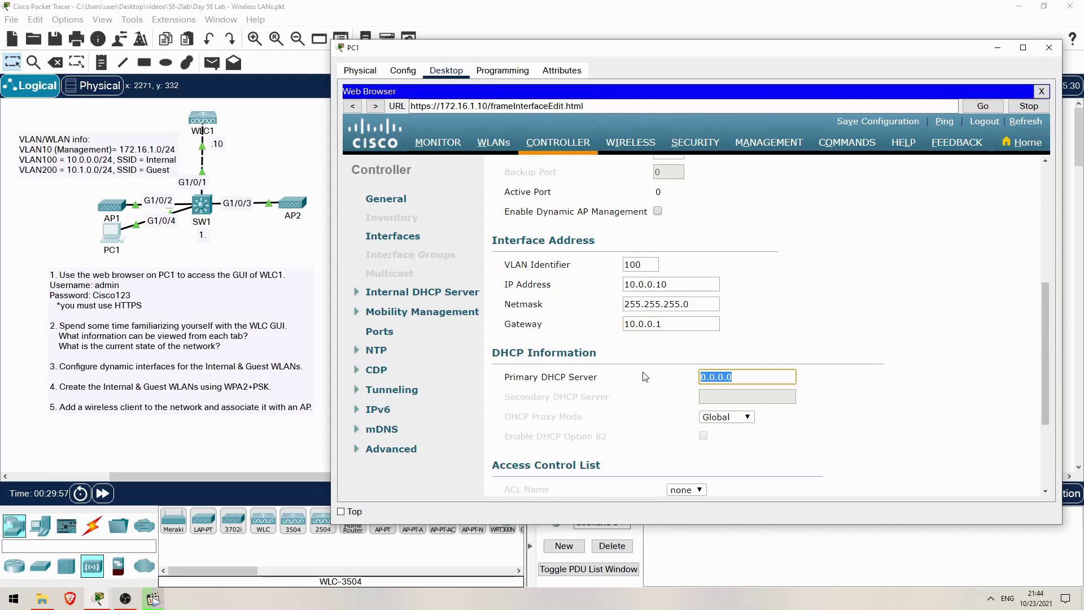
type("10.0.0.1")
left_click(847, 336)
scroll(902, 322, "up", 8)
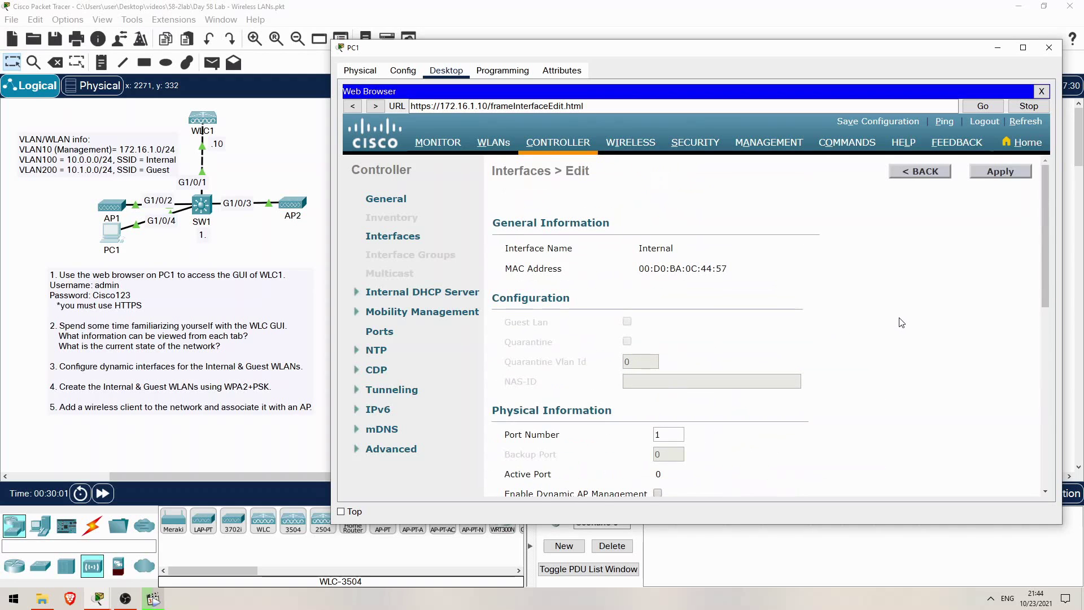
left_click(989, 175)
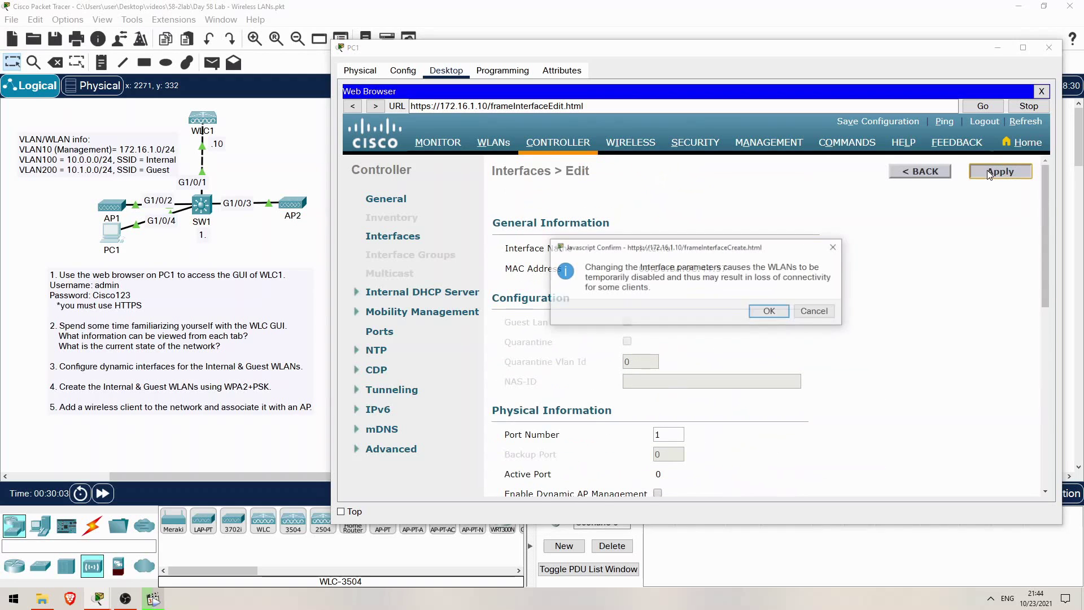
left_click(764, 316)
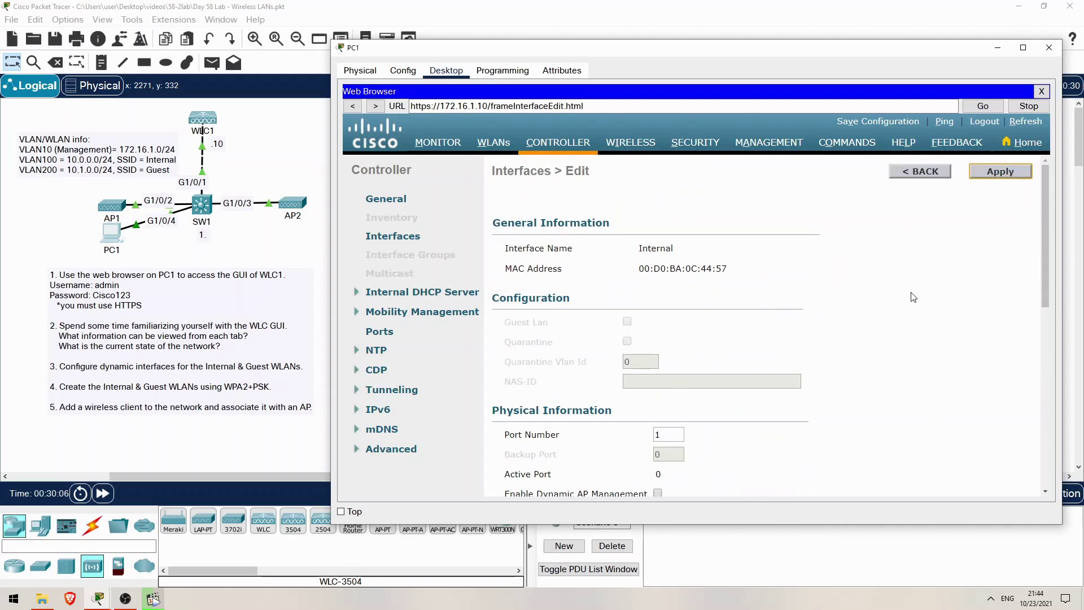
left_click(918, 175)
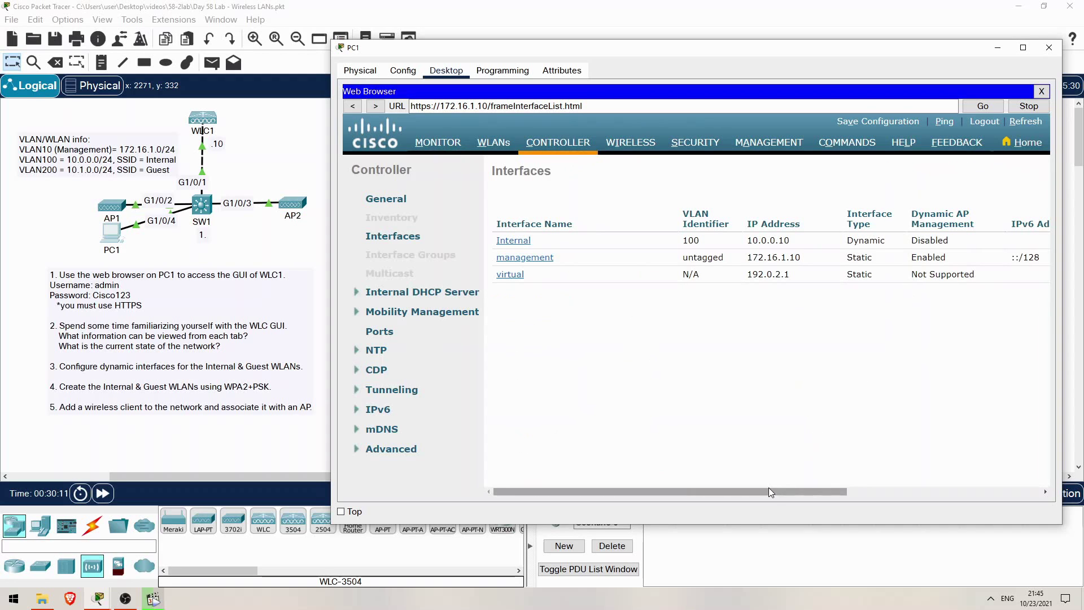
left_click_drag(786, 491, 969, 468)
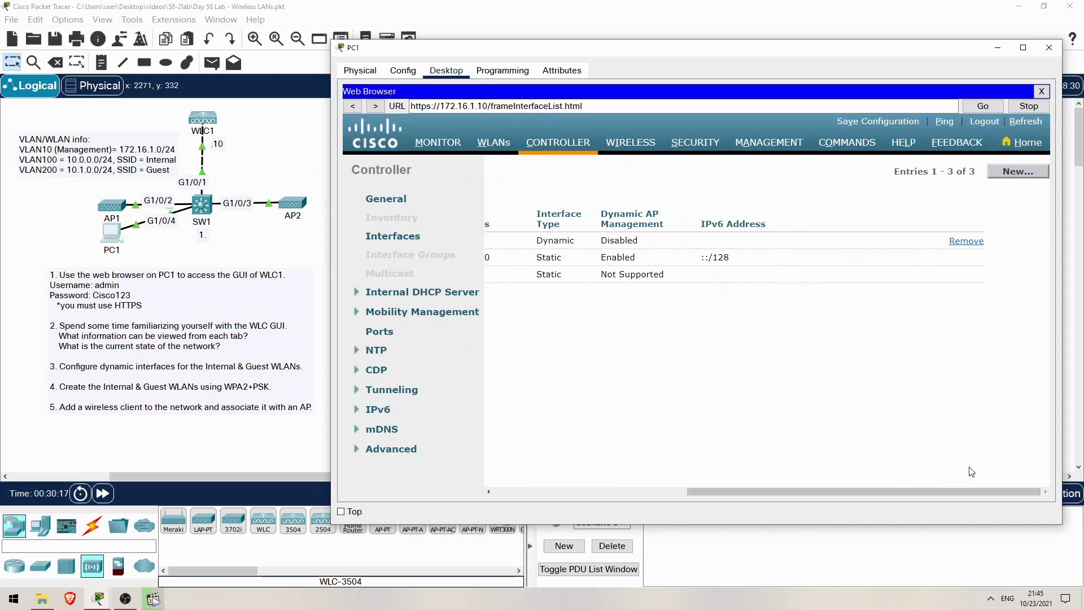
left_click(1009, 172)
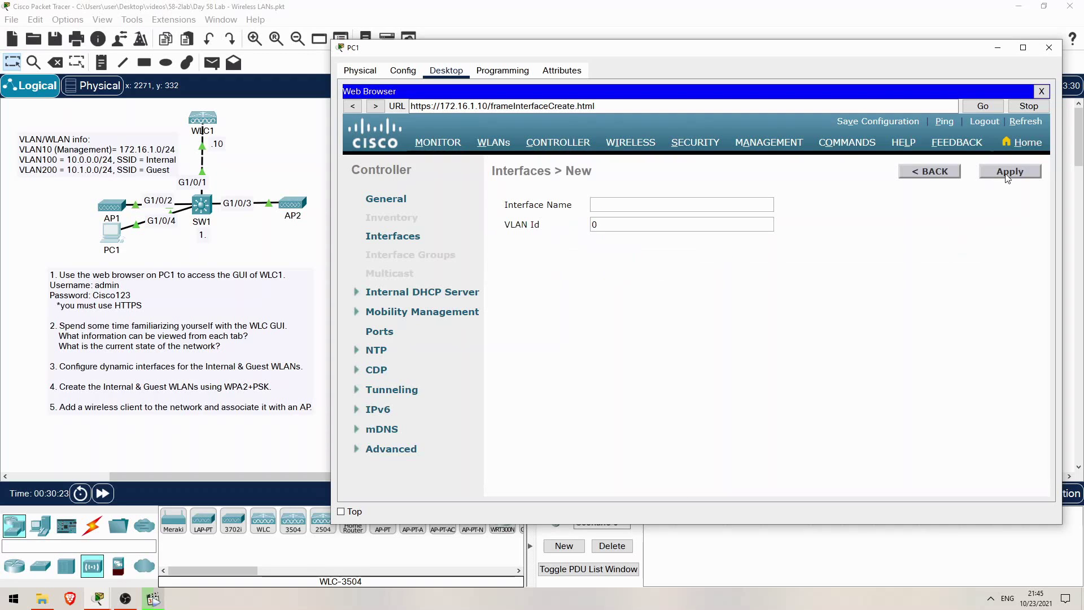
Create a new interface named Guest on VLAN 200
left_click(630, 203)
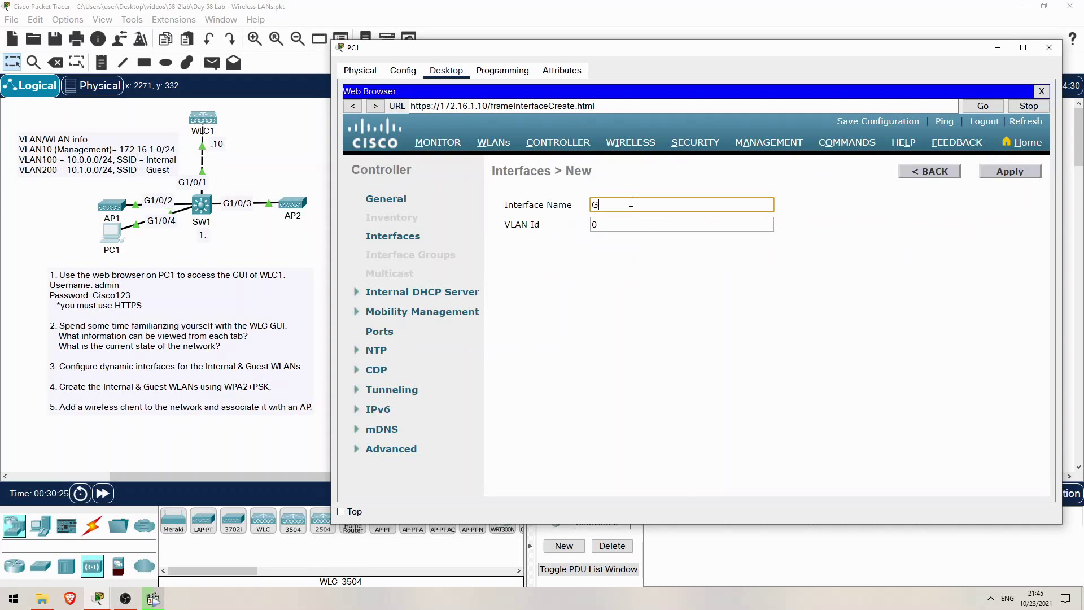
type("Guest")
key("Tab")
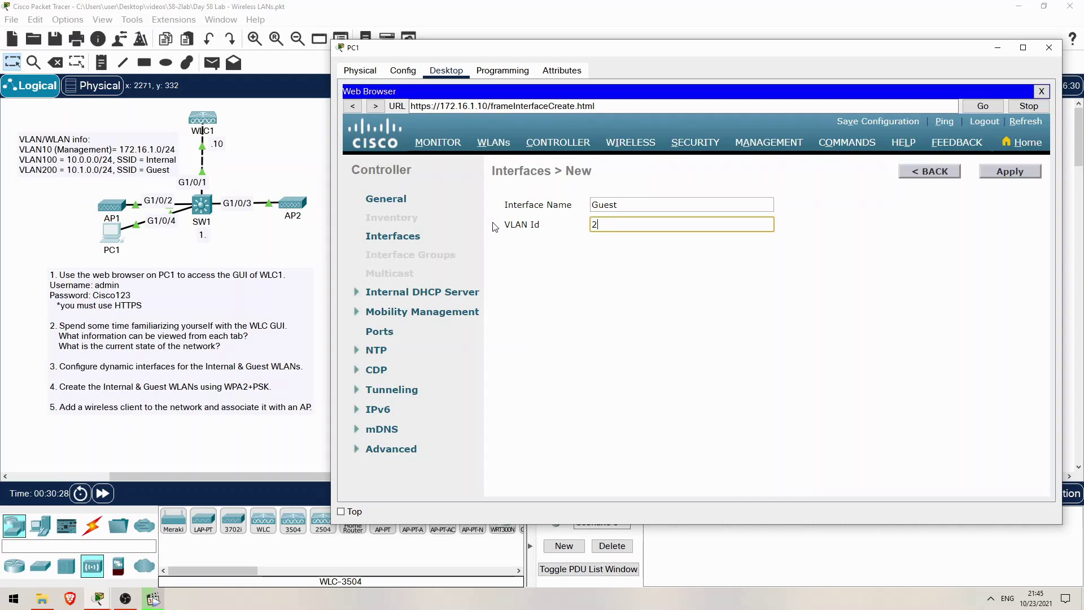
left_click(934, 268)
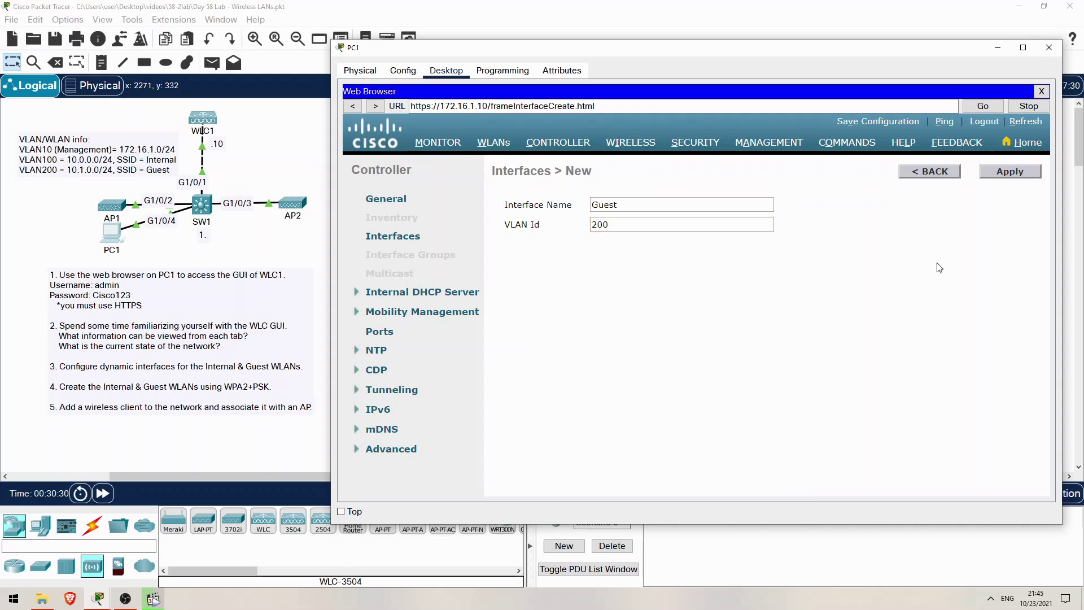
left_click(1000, 172)
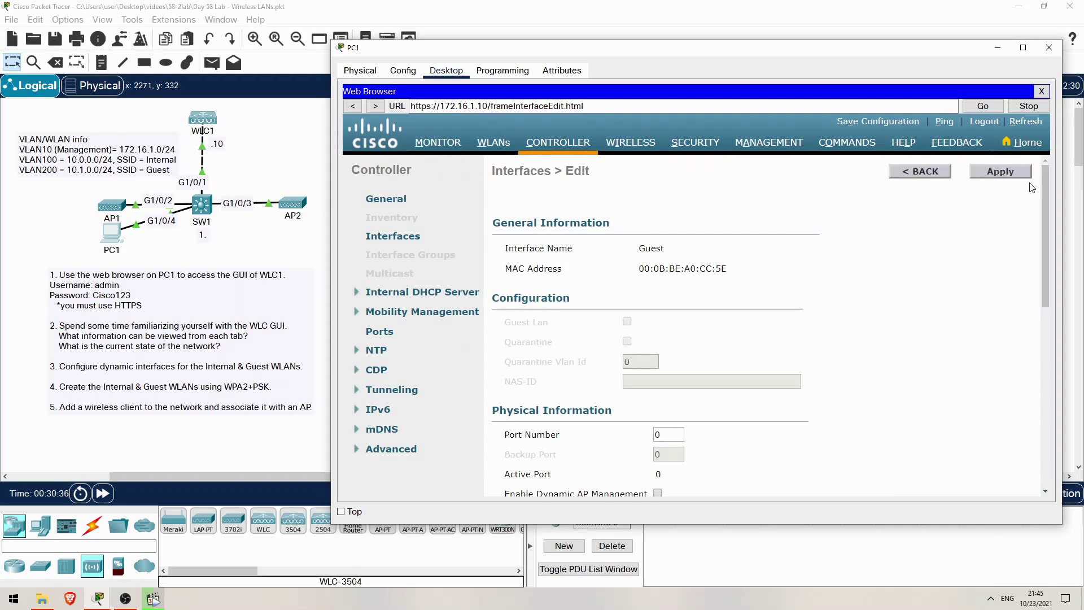
Set the Guest interface to port 1 with IP address 10.1.0.10
left_click_drag(1045, 194, 1041, 301)
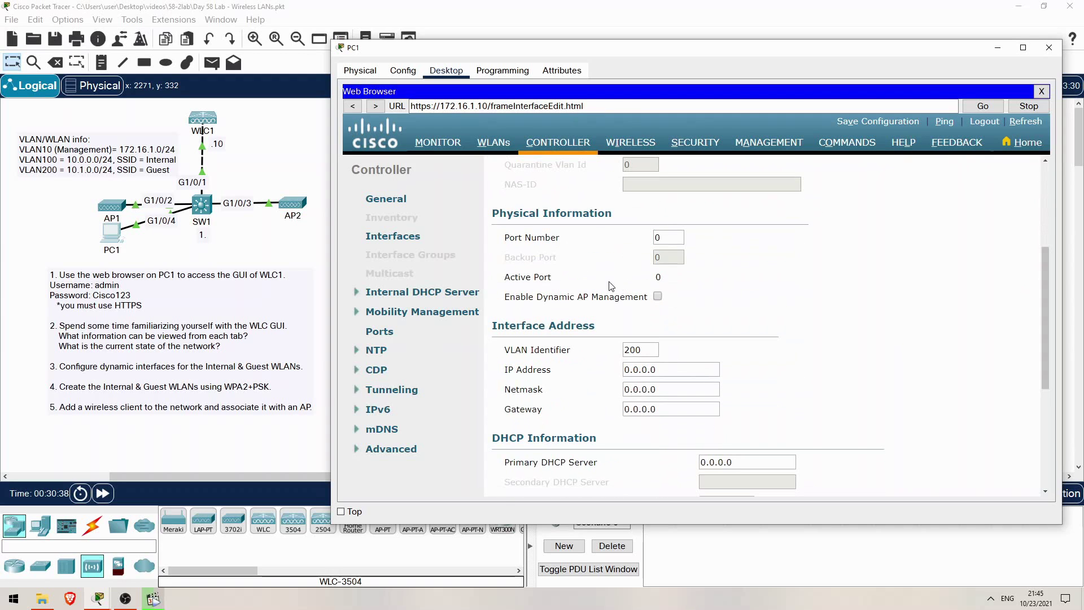
double_click(664, 238)
type("1")
scroll(705, 293, "down", 3)
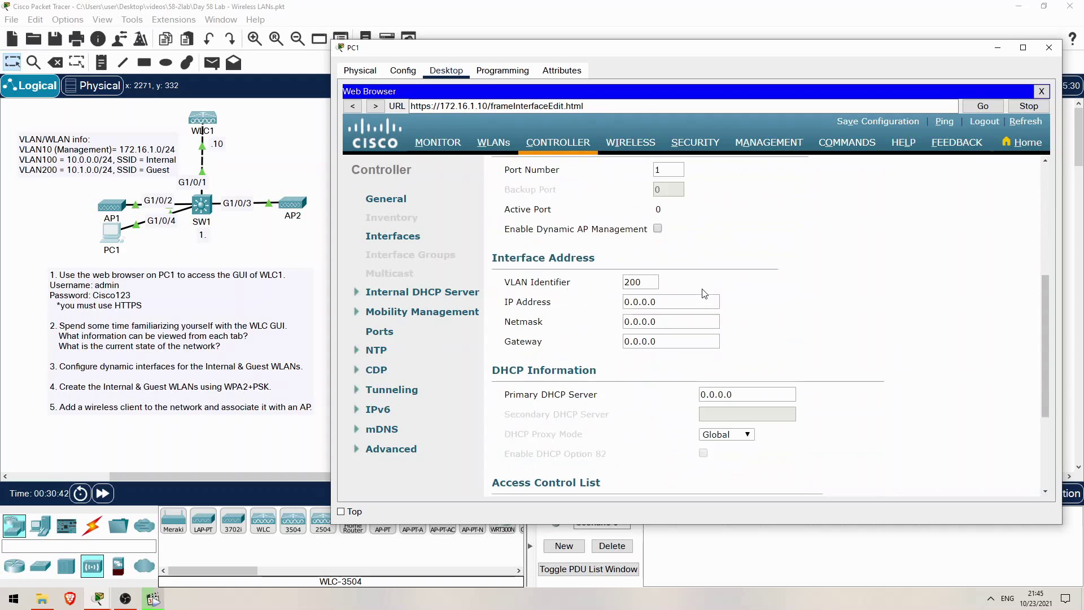
key("Tab")
Give it netmask 255.255.255.0, gateway and DHCP server 10.1.0.1, and apply the changes
key("Tab")
type("10.1.0")
key("Tab")
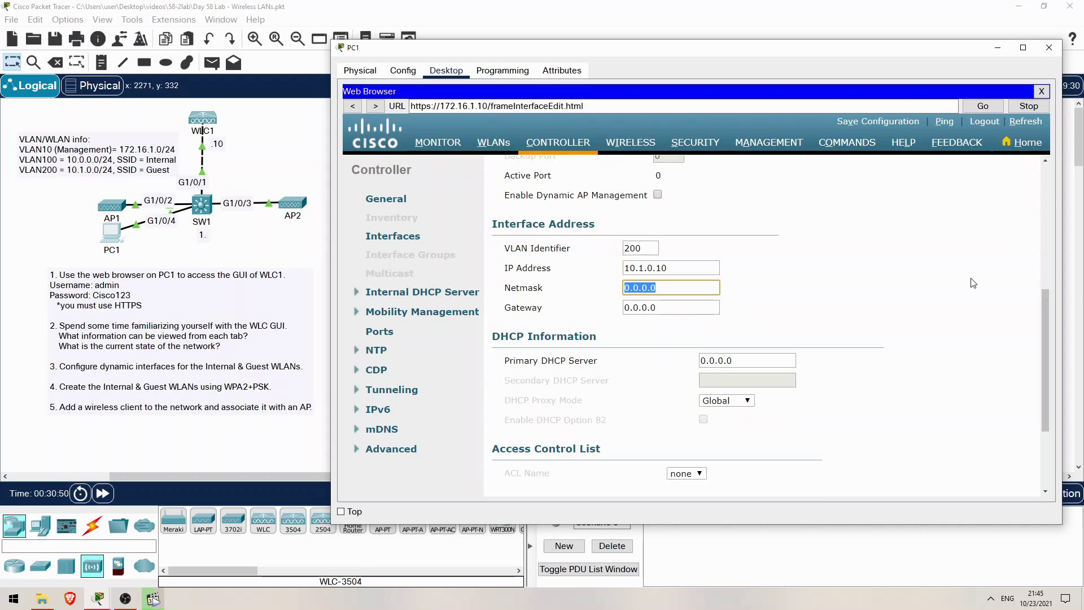
type("255.255.255")
key("Tab")
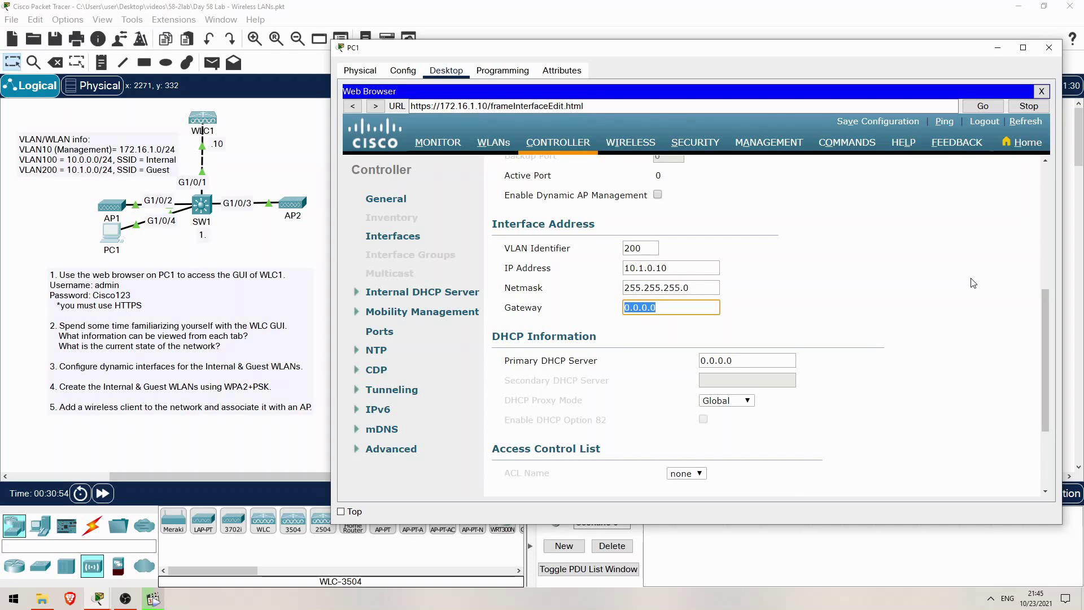
type("10.1")
key("Tab")
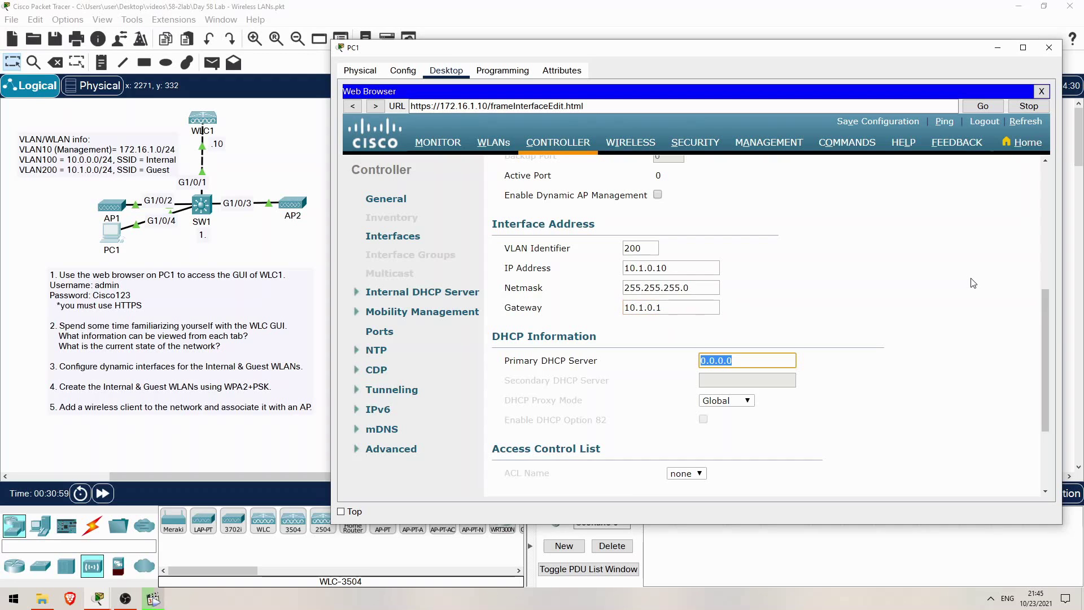
type("10.1.0.1")
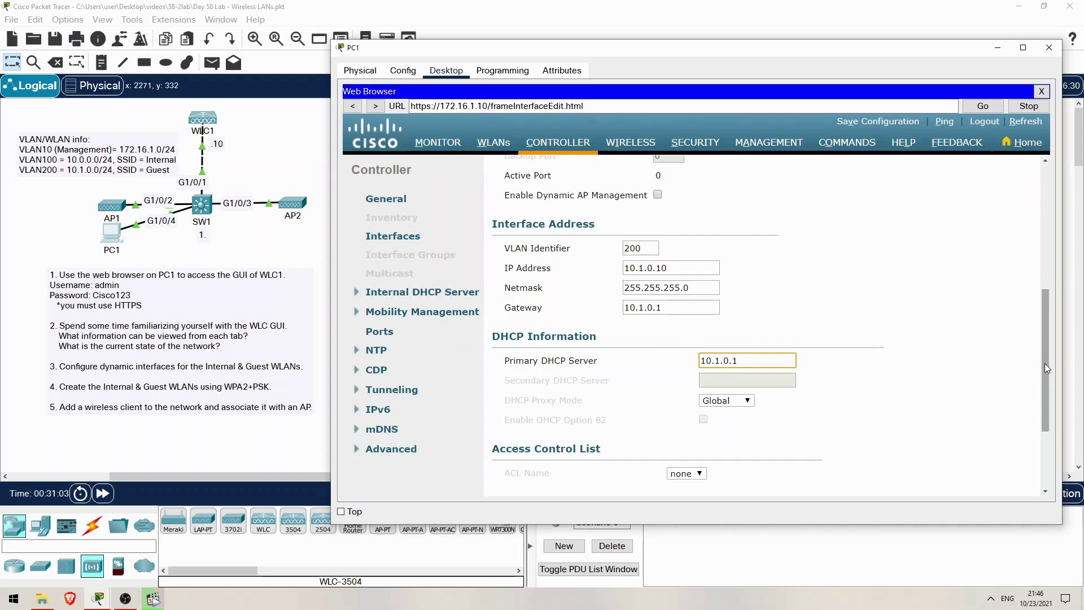
left_click_drag(1044, 364, 1032, 202)
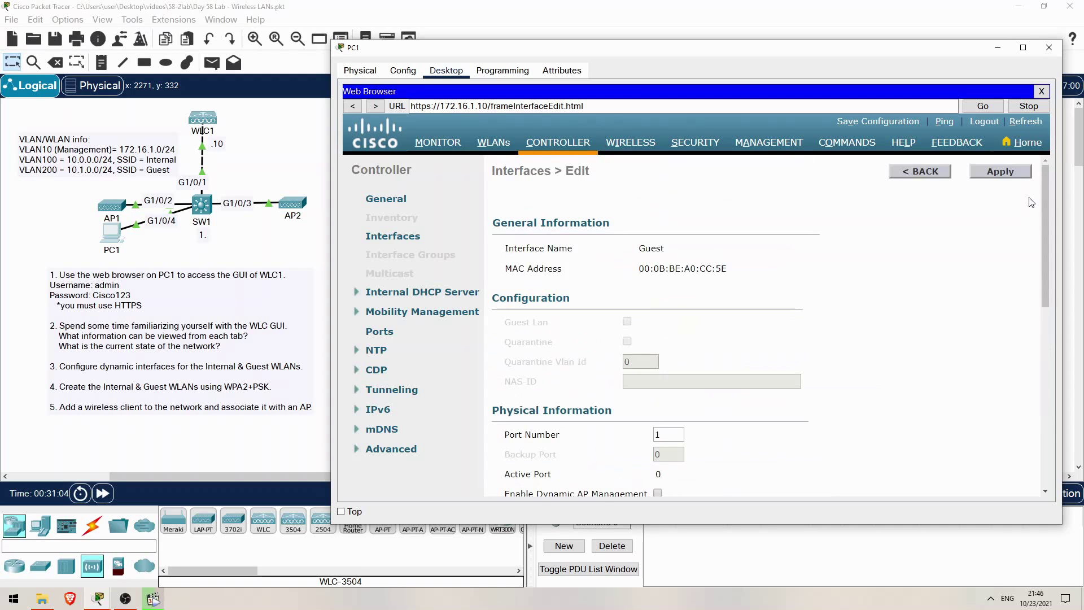
left_click(998, 175)
left_click(783, 315)
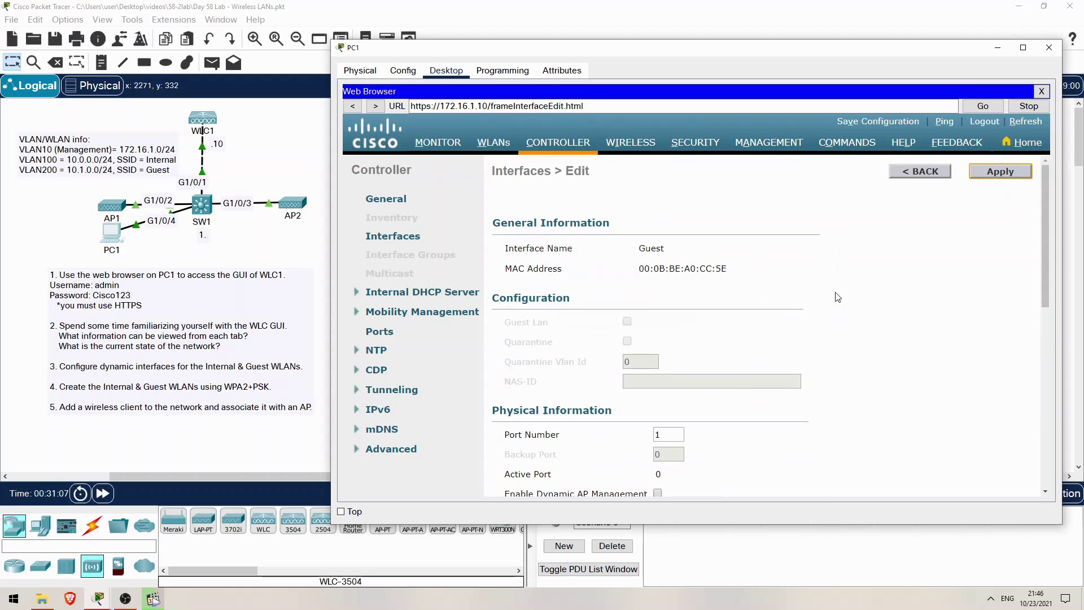
Confirm Guest and Internal appear in the interface list, then open the empty WLANs page
left_click(925, 179)
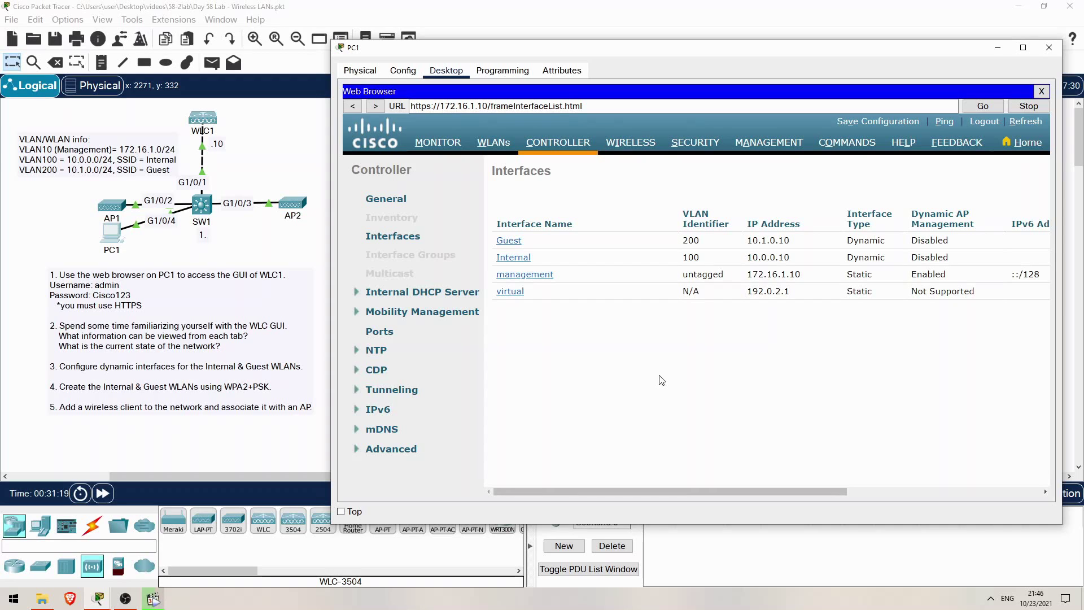
left_click(483, 144)
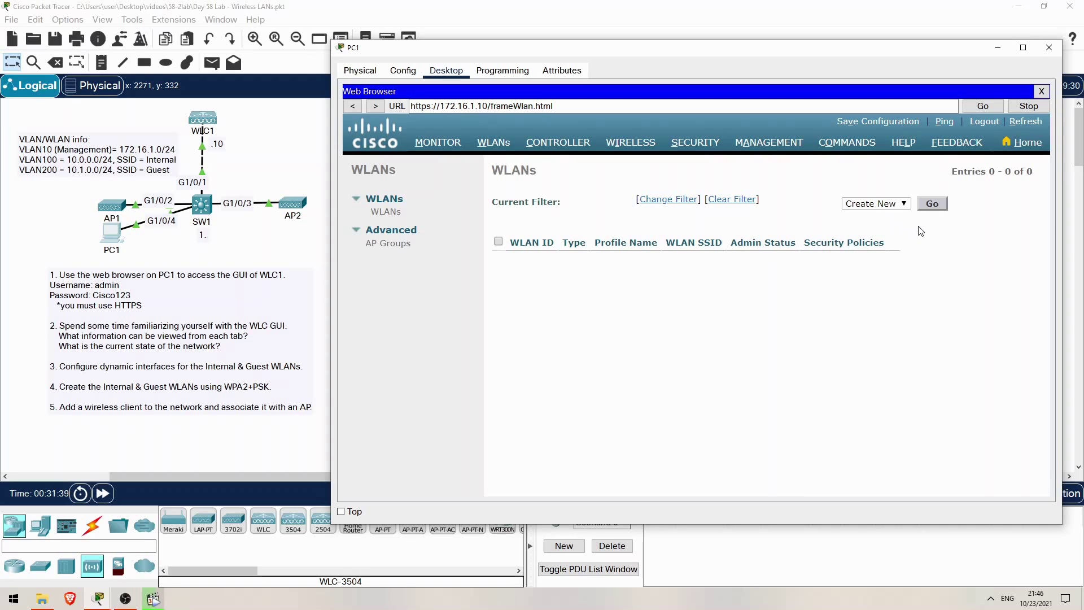
Create WLAN ID 1 with profile name and SSID 'Internal'
left_click(944, 206)
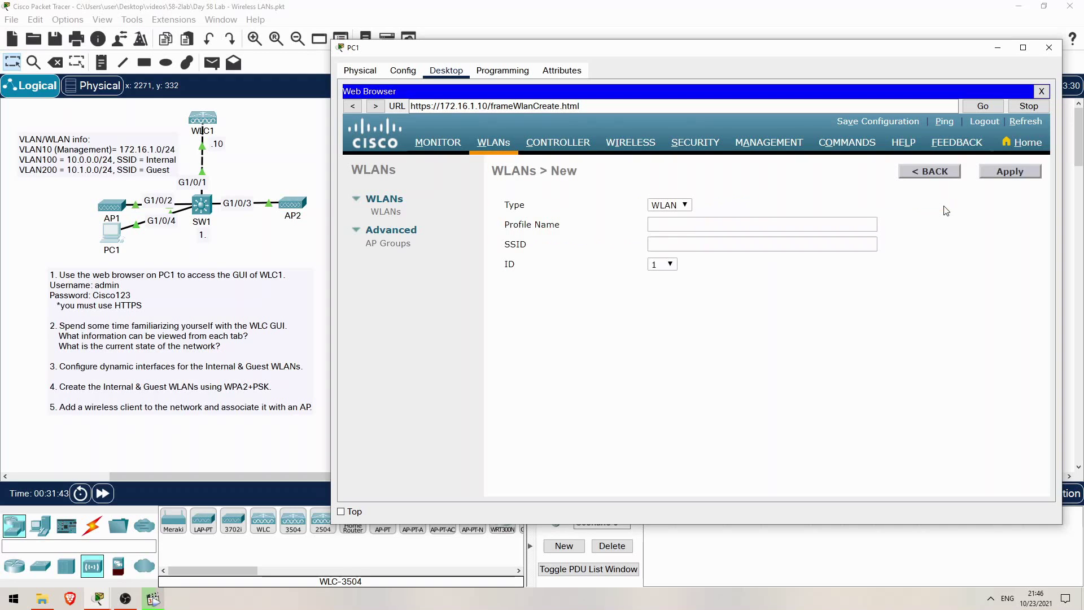
left_click(684, 206)
left_click(665, 219)
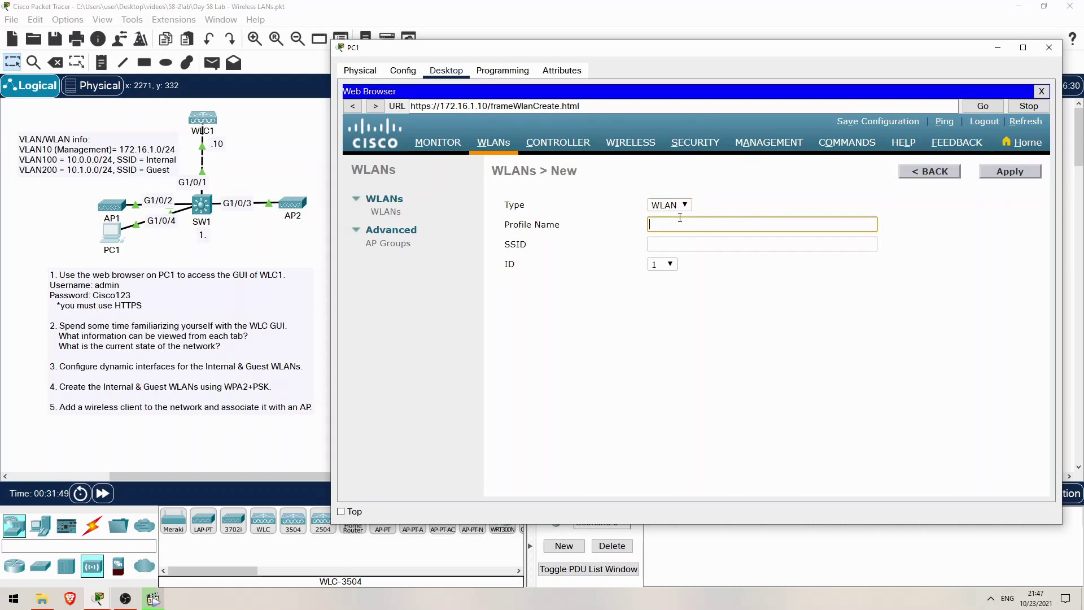
type("Internal")
key("Tab")
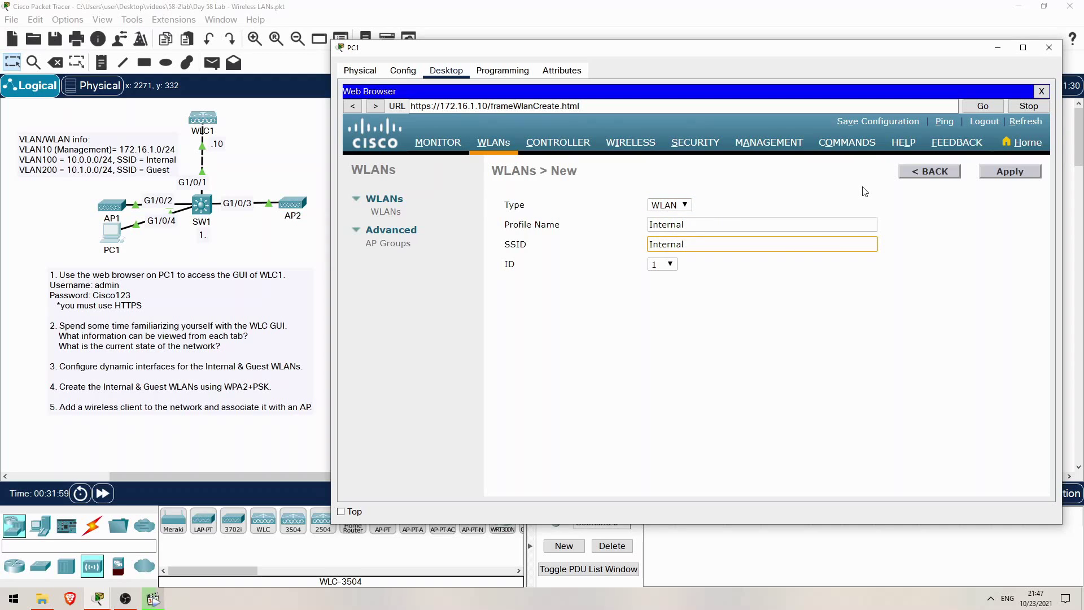
left_click(703, 321)
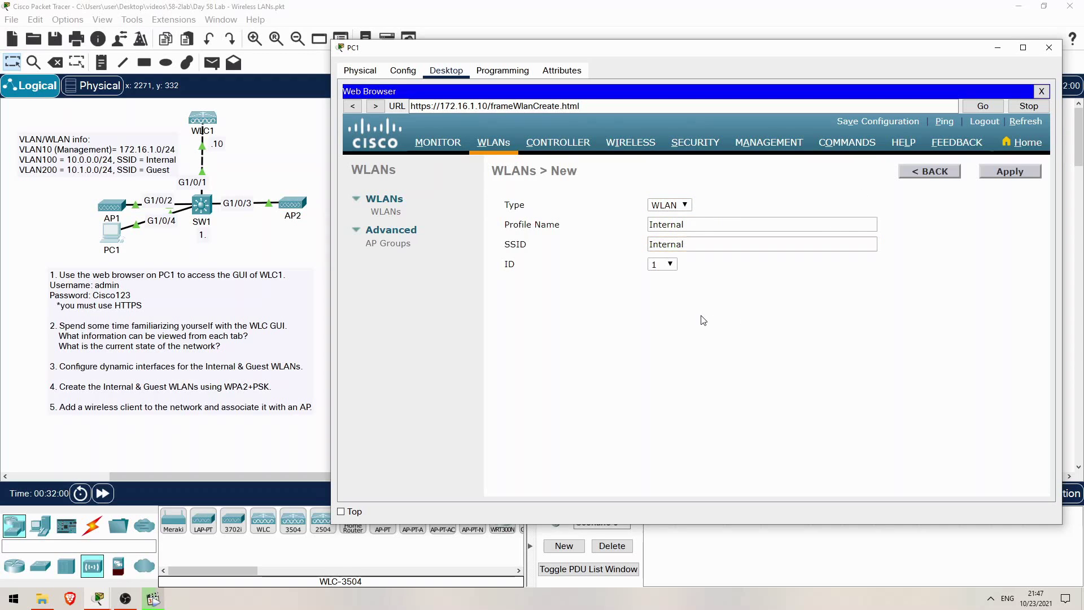
left_click(670, 268)
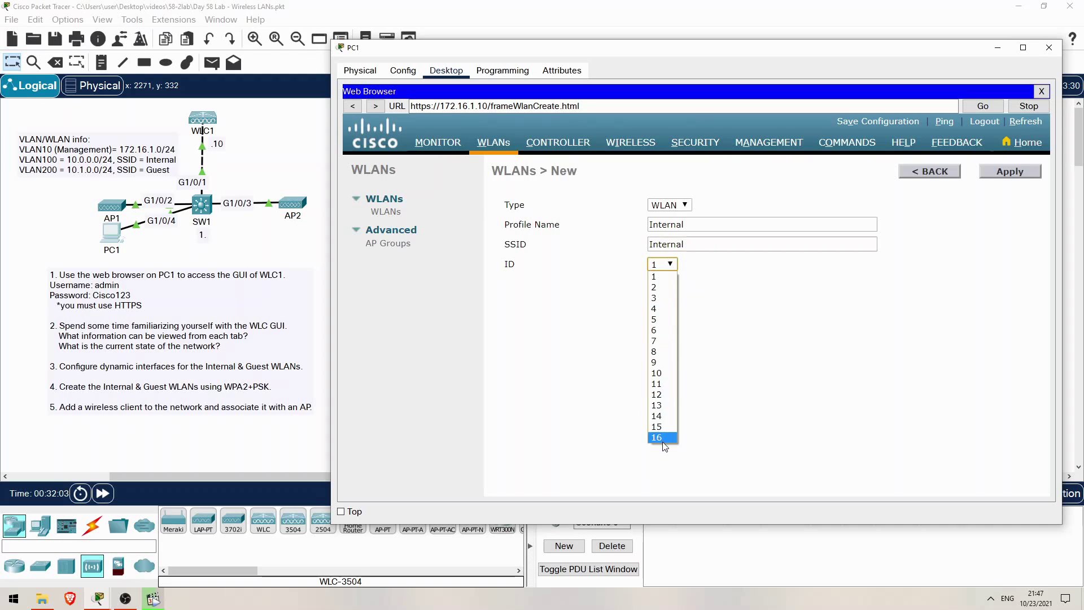
left_click(667, 278)
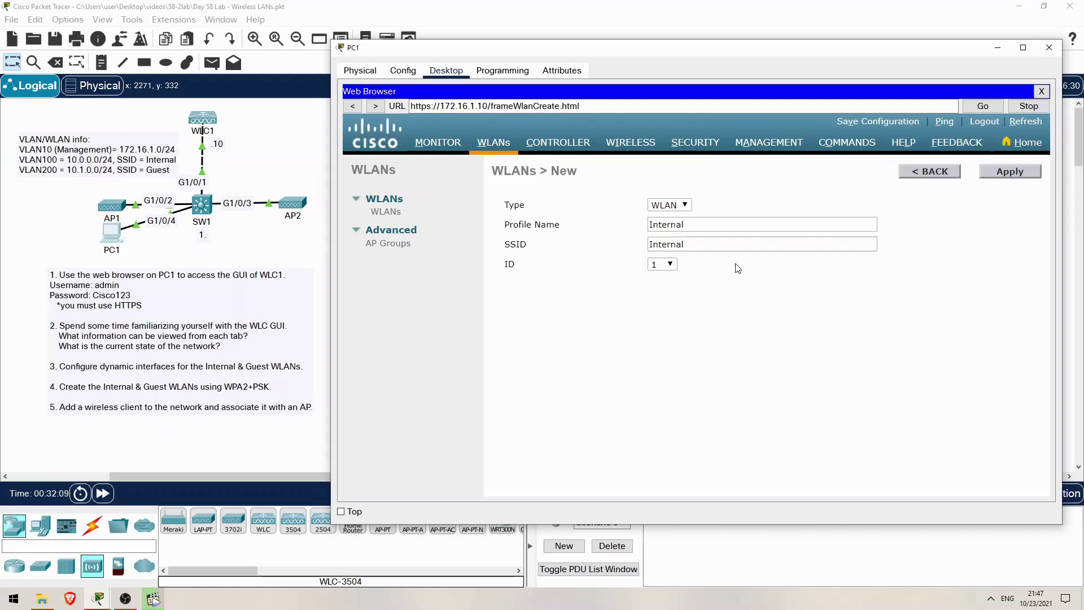
left_click(998, 172)
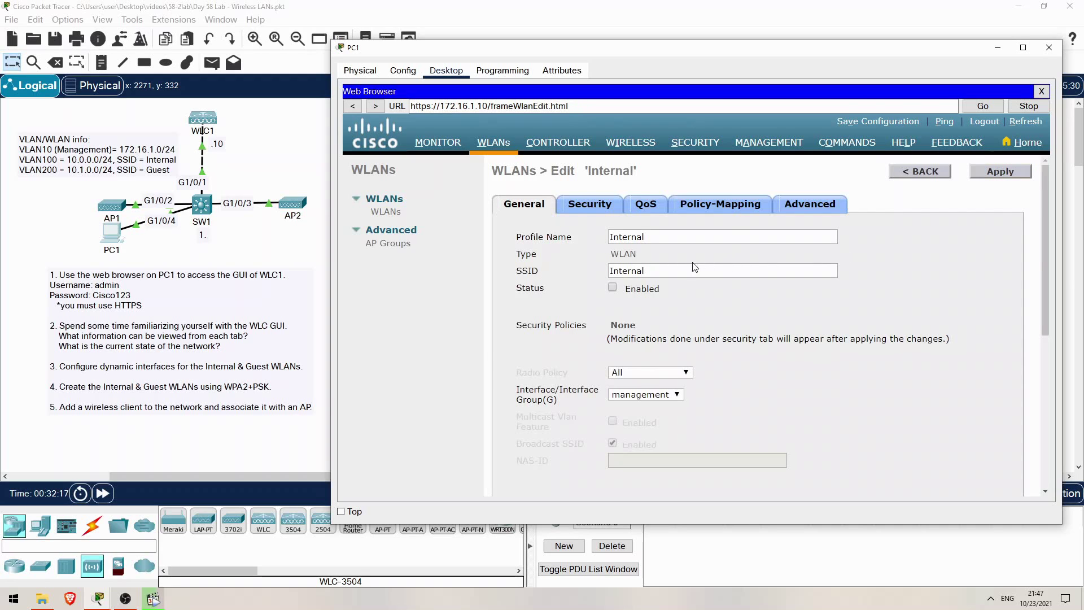
Enable the Internal WLAN, map it to the Internal interface, and show its Security settings
left_click_drag(520, 286, 537, 288)
left_click(612, 288)
left_click_drag(520, 389, 552, 390)
left_click(643, 394)
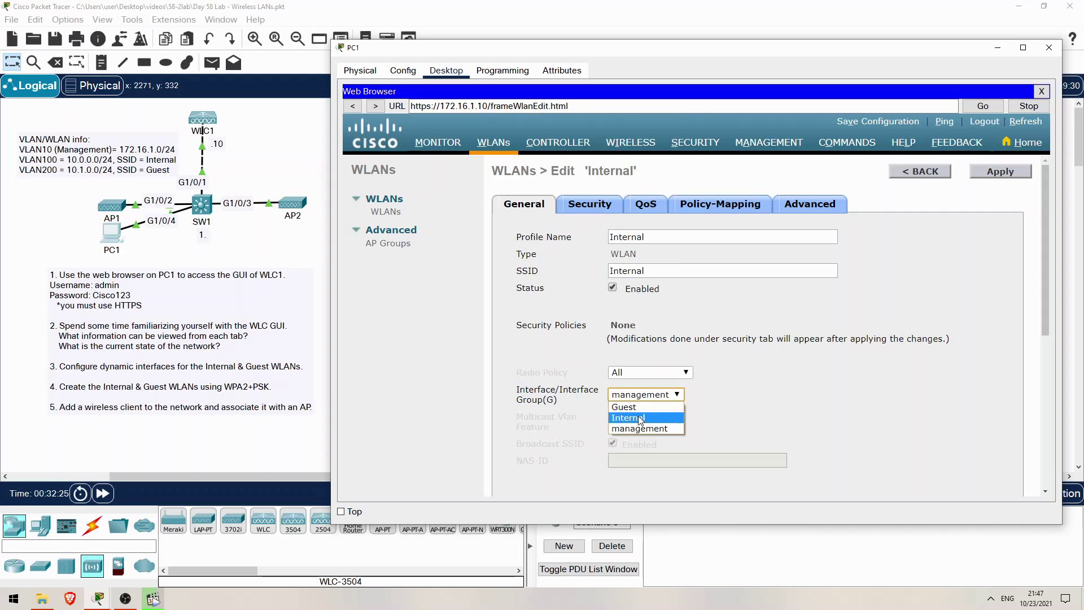
left_click(641, 419)
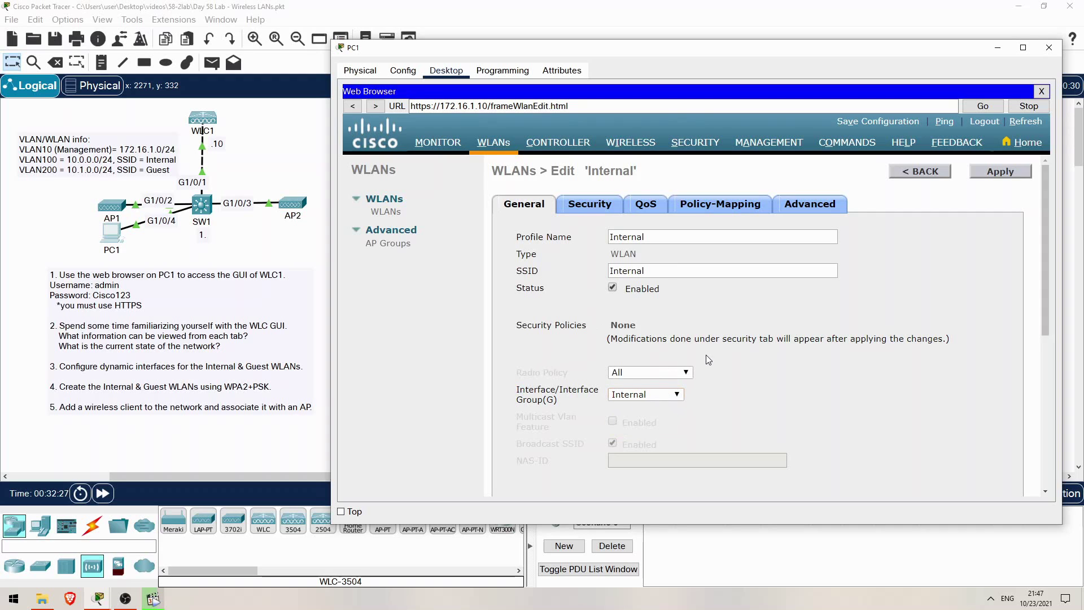
scroll(705, 352, "down", 1)
scroll(705, 349, "up", 1)
left_click(594, 212)
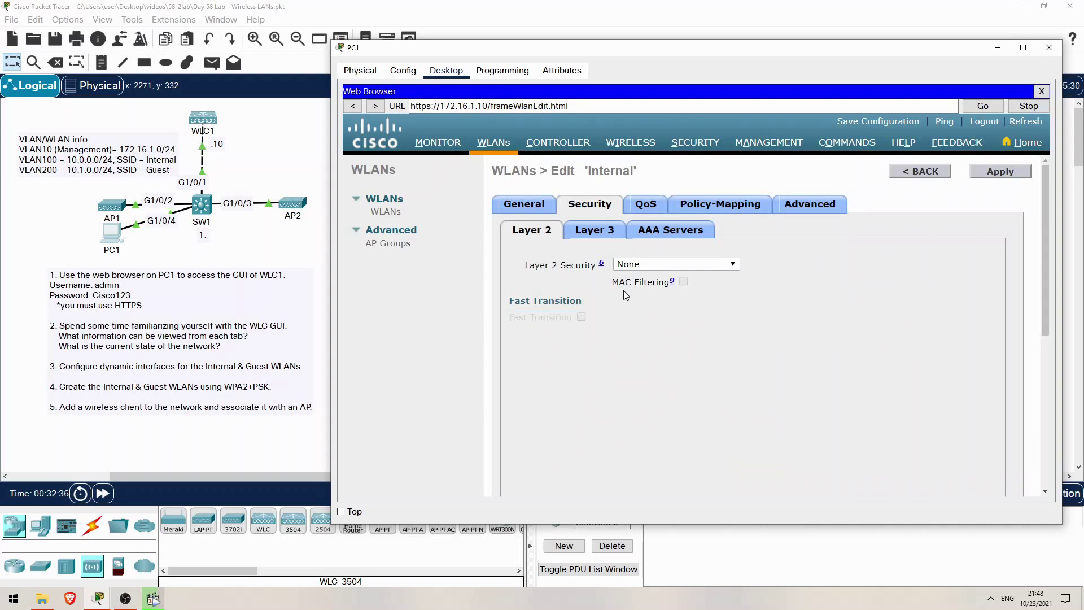
Set the Internal WLAN's Layer 2 security to WPA+WPA2 with the WPA2 policy enabled
left_click(732, 264)
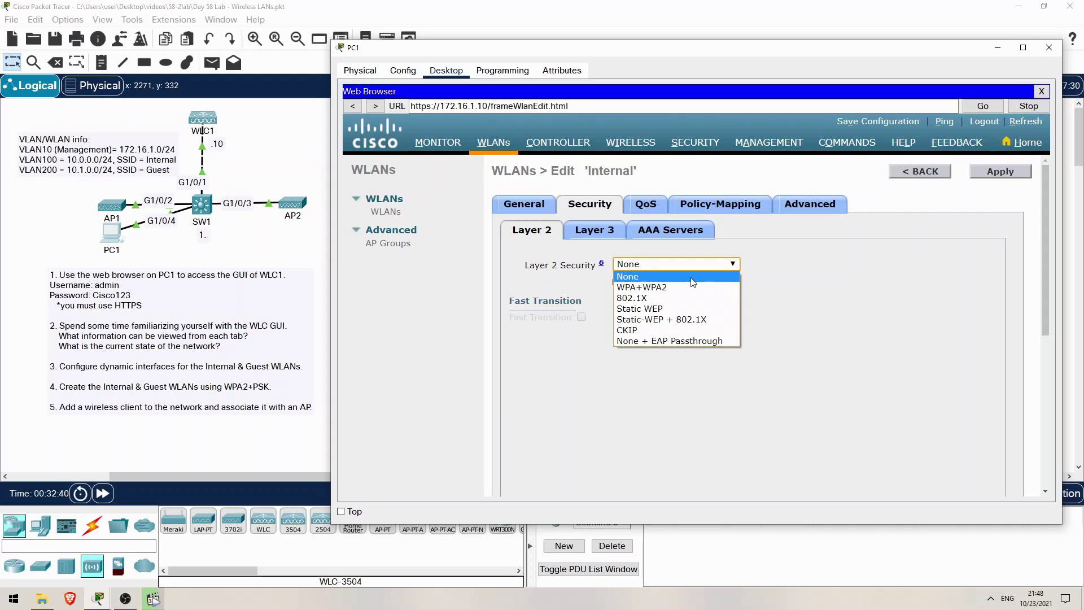
left_click(661, 287)
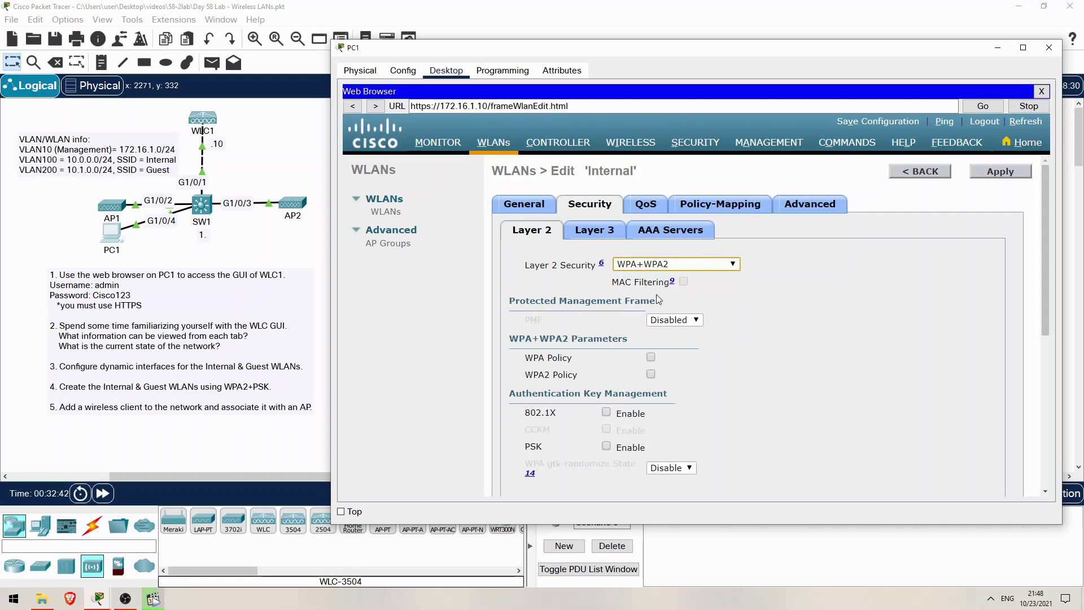
left_click_drag(524, 375, 574, 374)
left_click(652, 374)
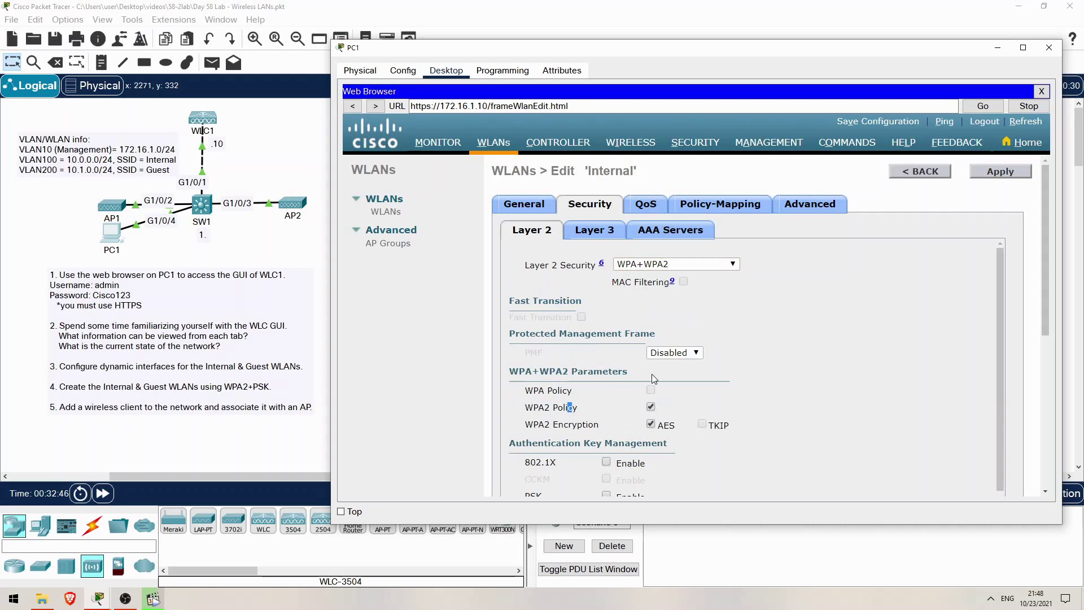
scroll(651, 375, "down", 1)
left_click_drag(657, 386, 680, 386)
left_click_drag(573, 385, 588, 385)
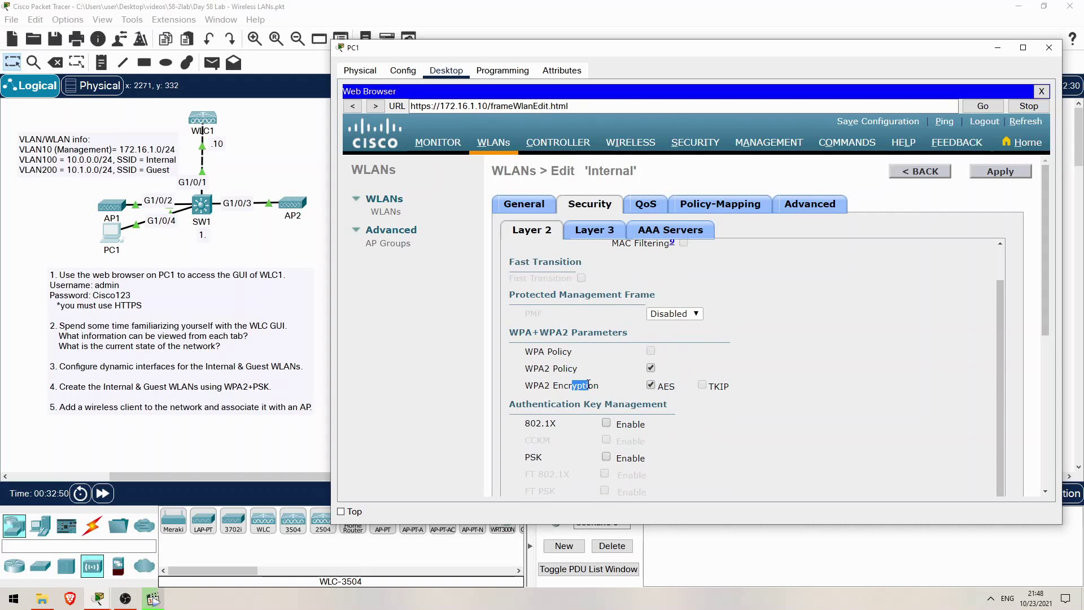
scroll(586, 382, "down", 4)
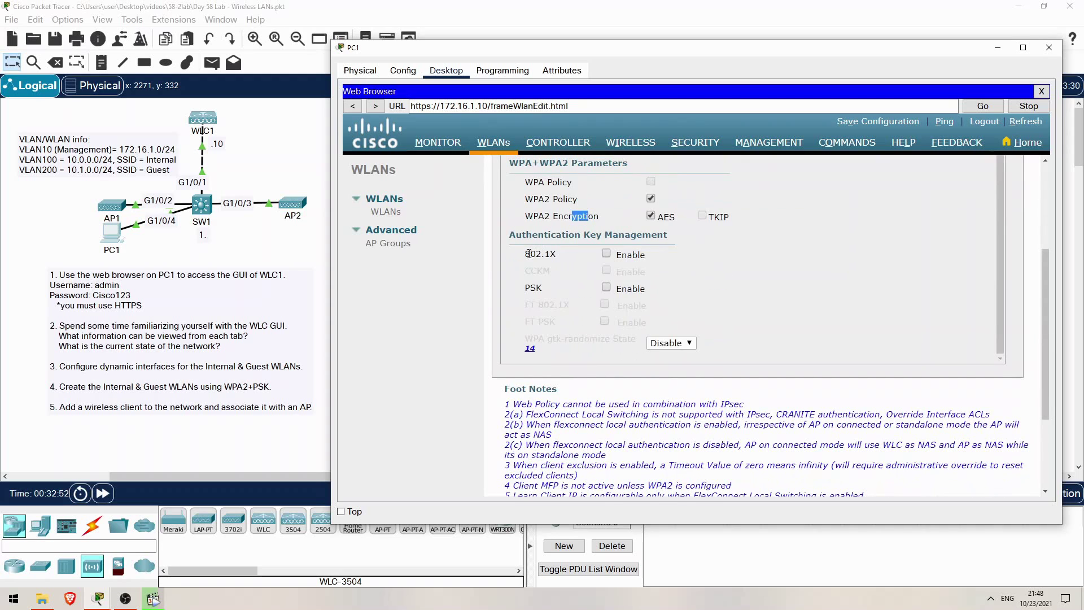
left_click_drag(526, 253, 560, 257)
left_click(548, 254)
Enable PSK authentication with the pre-shared key, then view the QoS settings
left_click(605, 286)
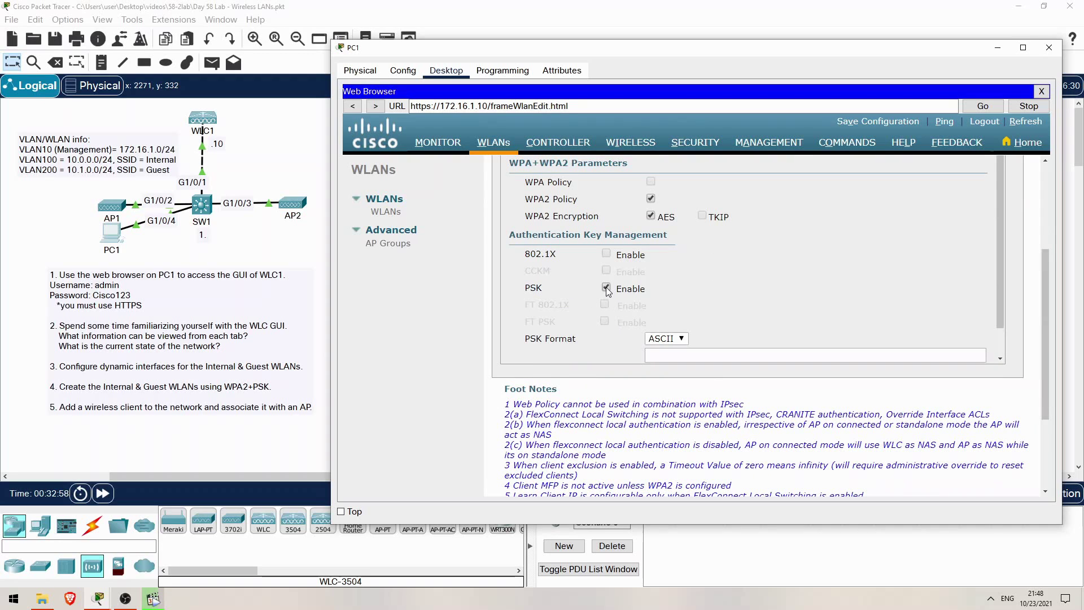
scroll(603, 291, "down", 1)
left_click(691, 321)
type("c")
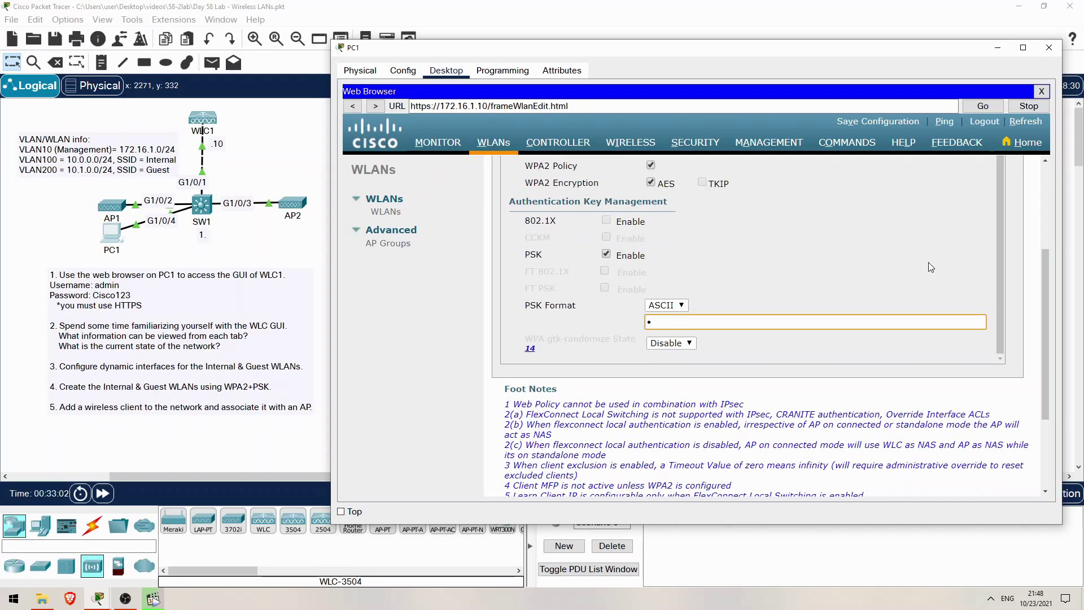
type("isco123")
scroll(1025, 312, "up", 5)
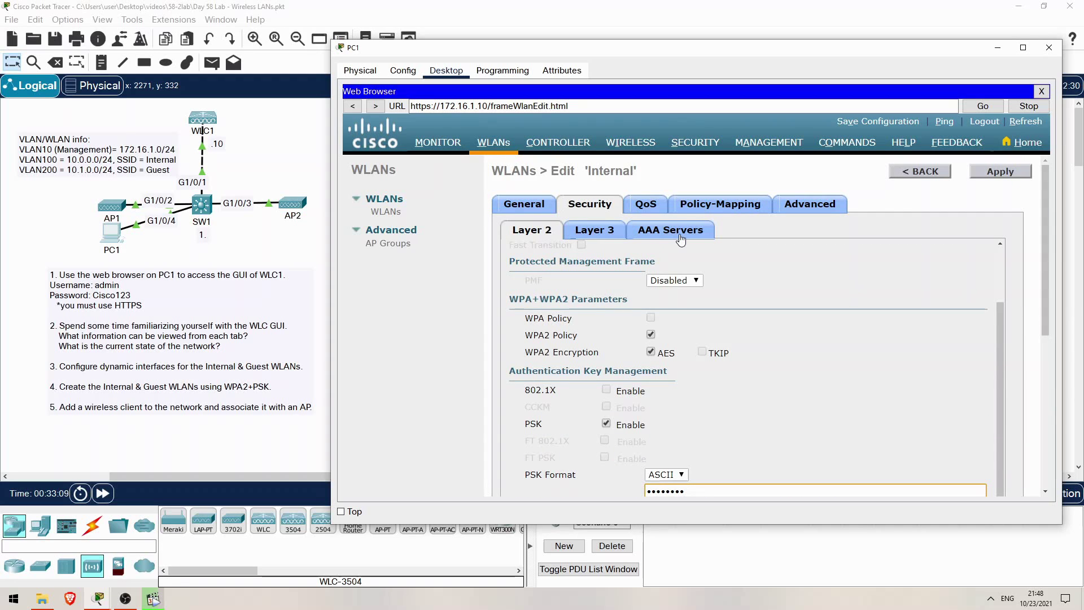
left_click(642, 205)
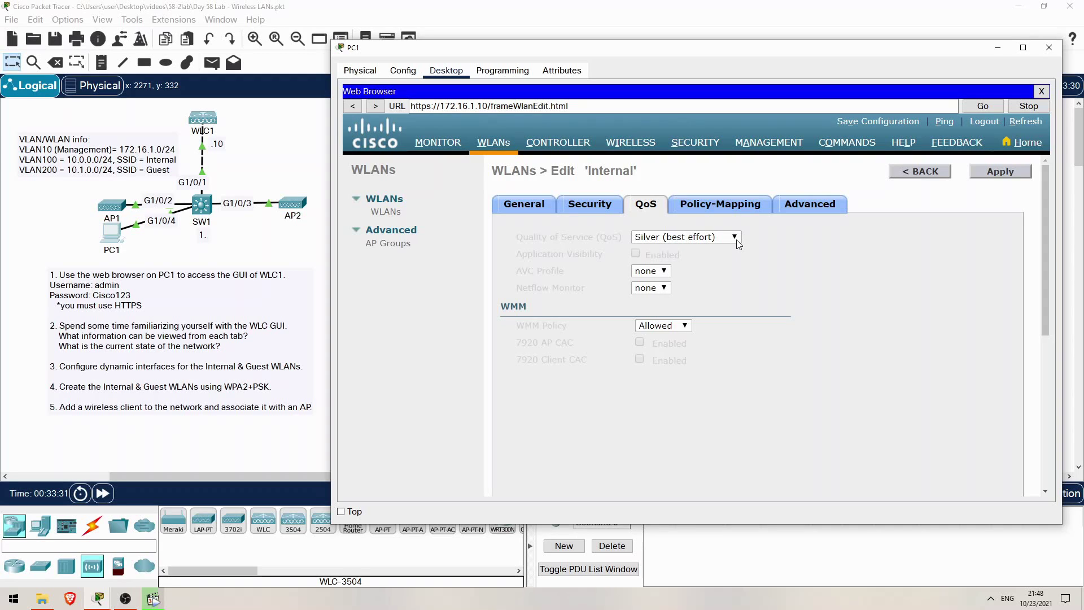
Review the Internal WLAN's Advanced options, including Maximum Allowed Clients, then return to the WLANs list
left_click(823, 207)
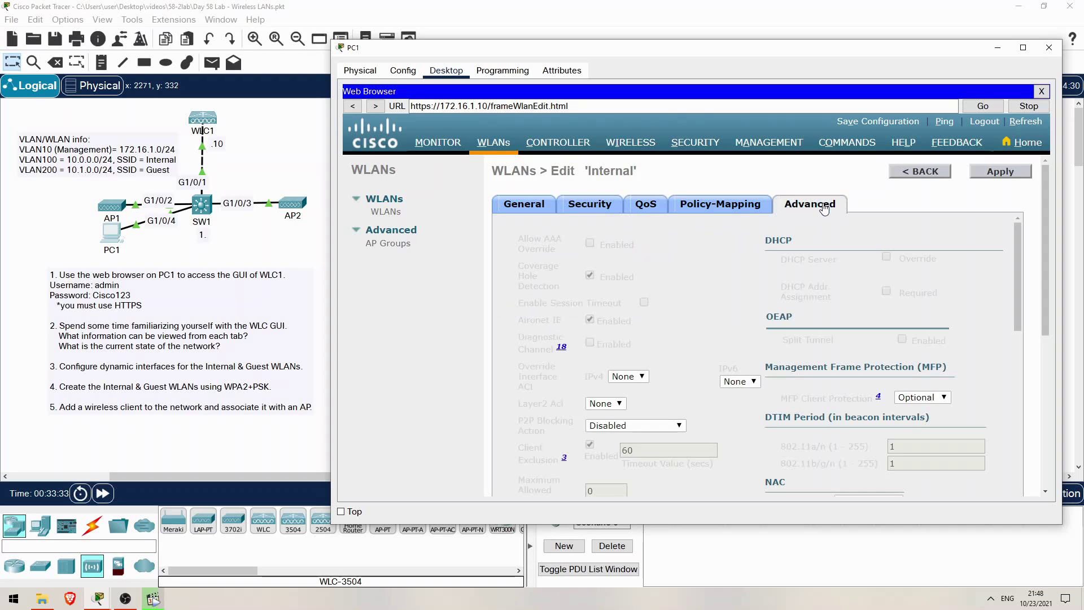
scroll(1018, 282, "down", 2)
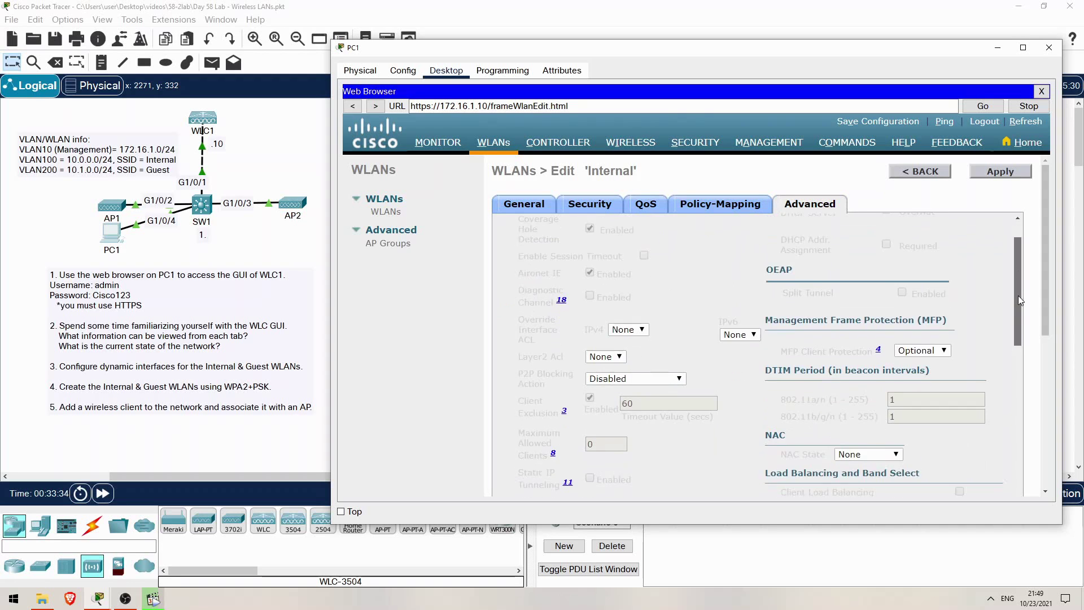
scroll(1018, 296, "down", 6)
scroll(1019, 247, "up", 7)
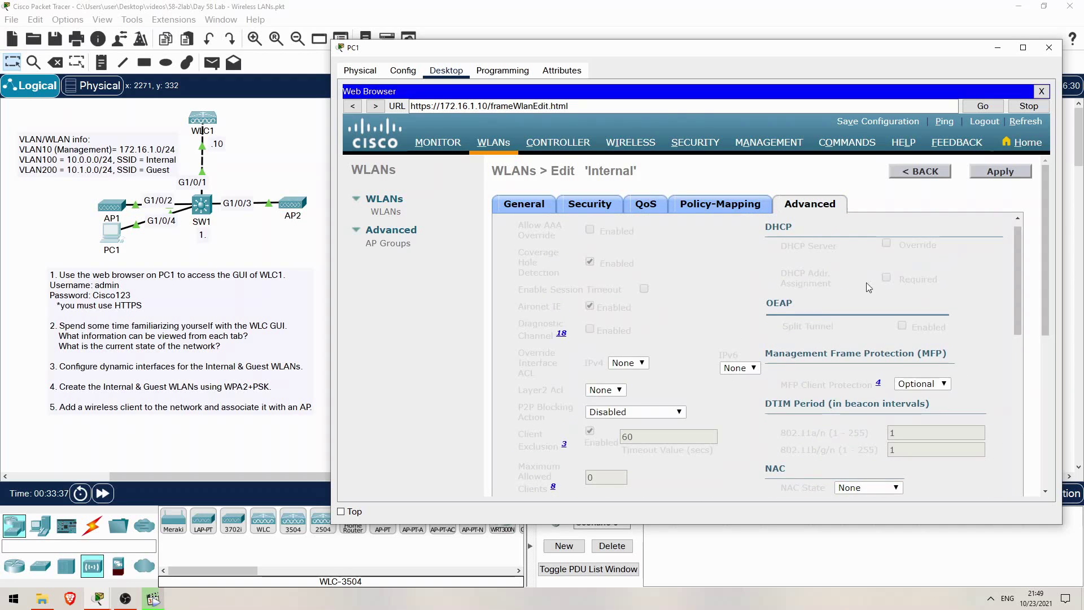
double_click(590, 477)
scroll(592, 448, "down", 3)
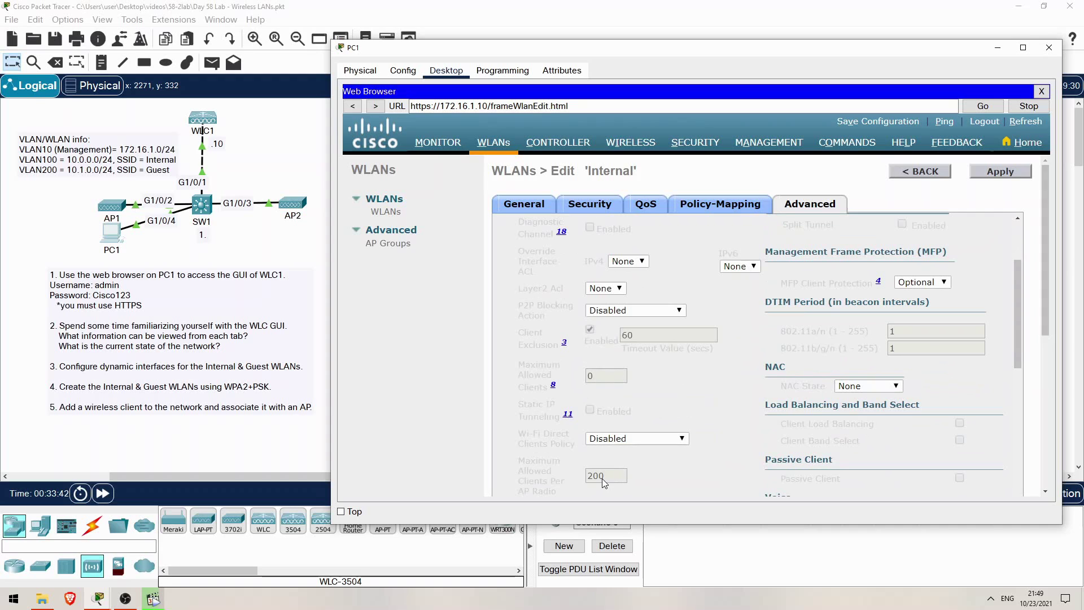
scroll(884, 325, "up", 3)
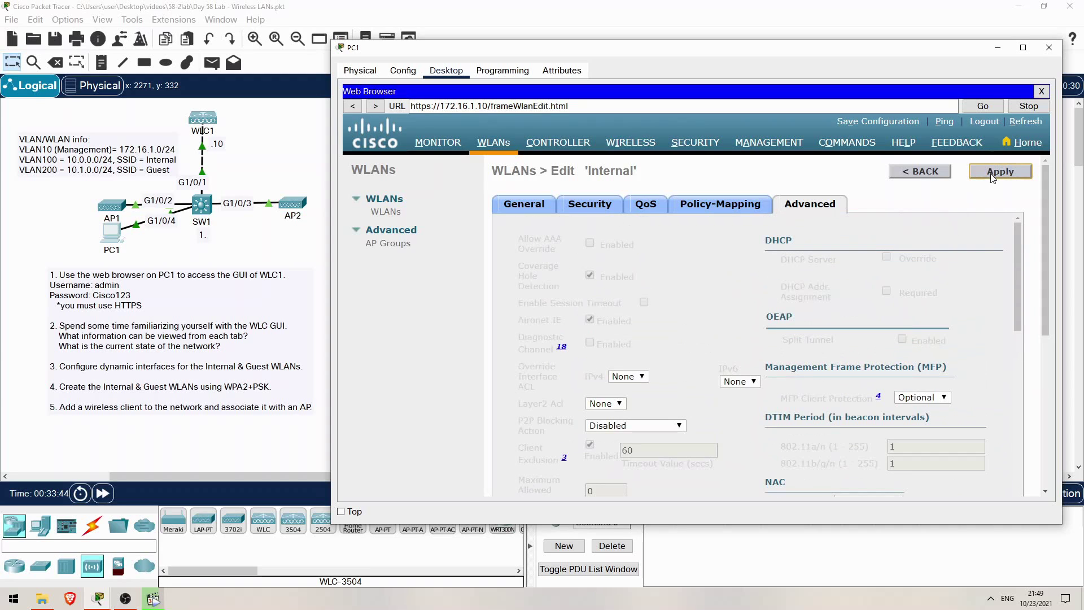
left_click(930, 174)
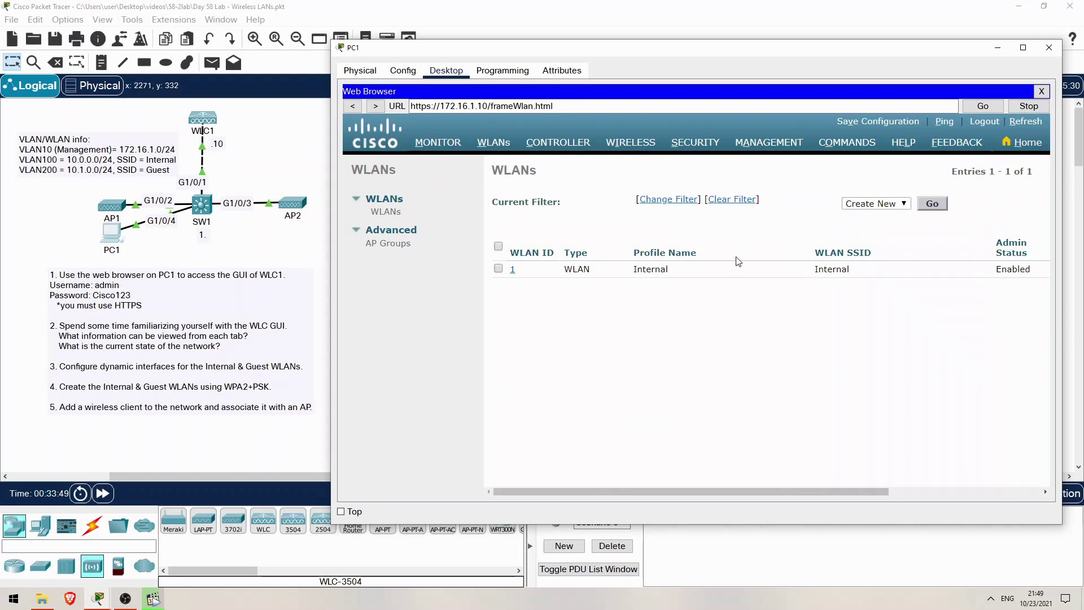
Check the Internal row's profile name and WPA2 PSK security policy, then start a new WLAN
double_click(632, 272)
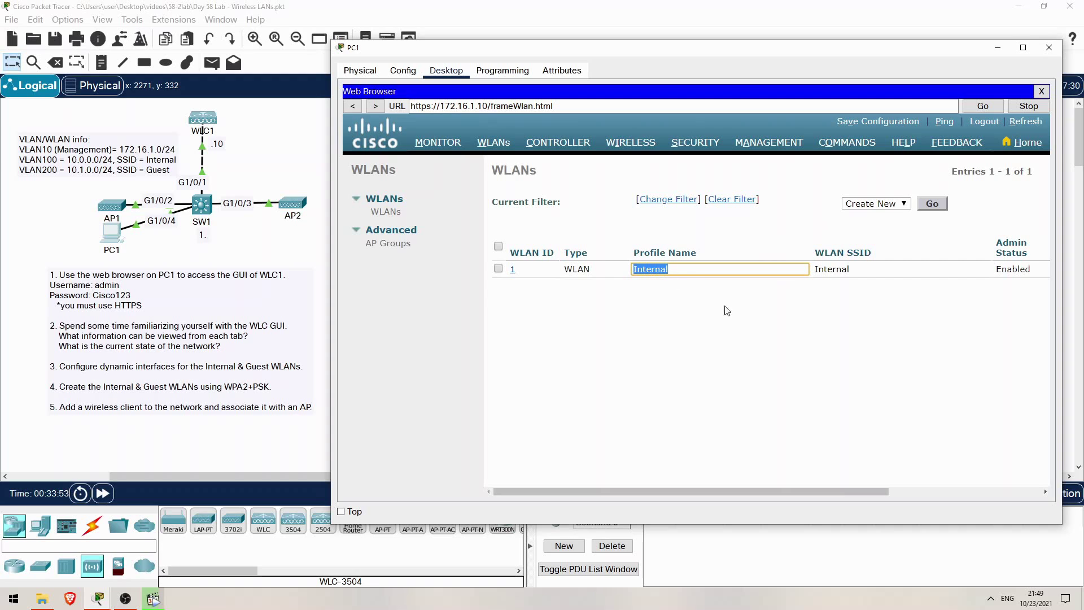
left_click(731, 391)
left_click_drag(686, 490, 813, 491)
left_click_drag(863, 413, 871, 271)
double_click(872, 269)
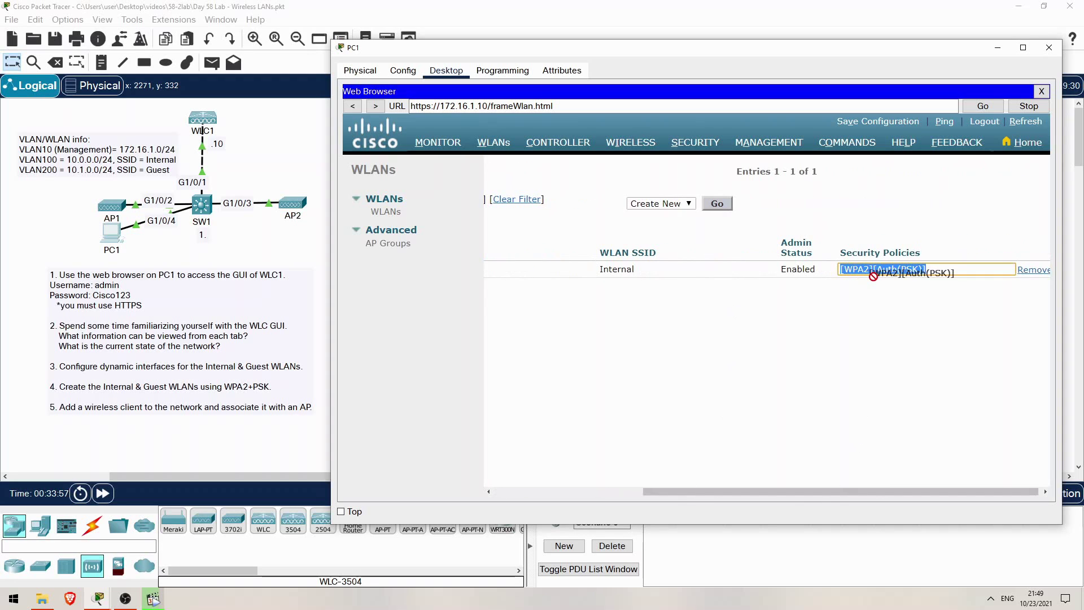
left_click(774, 324)
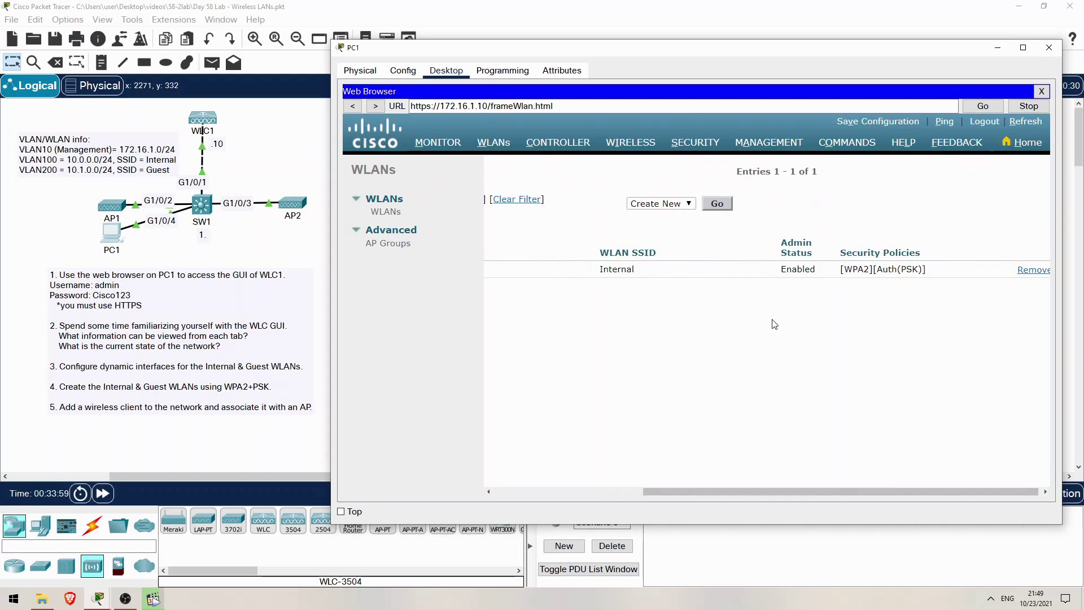
left_click(726, 205)
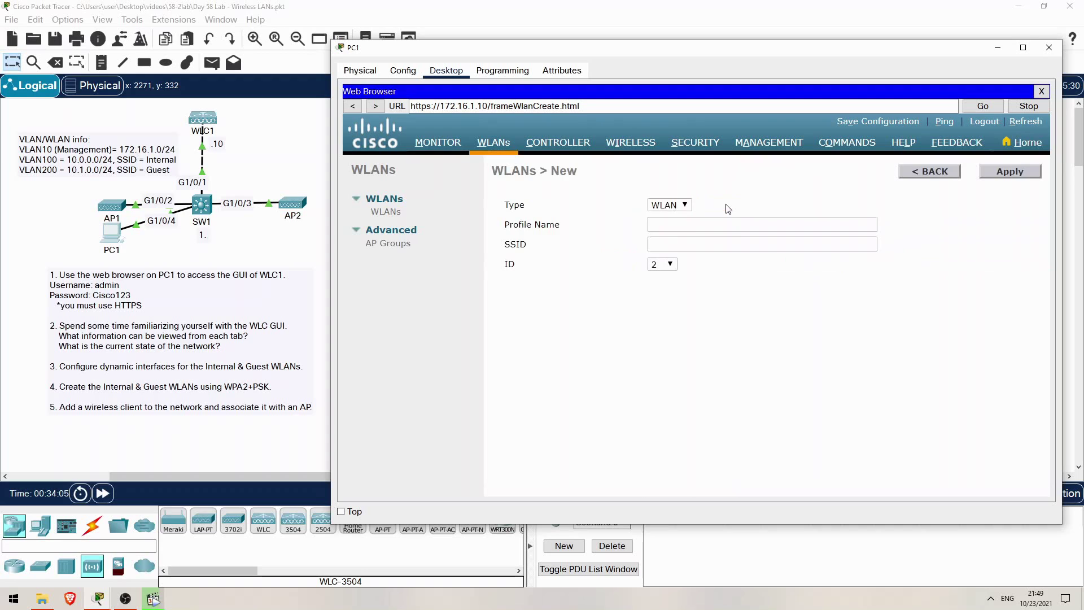
Create WLAN ID 2 with profile name Guest and SSID Guest, and apply it
left_click(696, 222)
type("Guest")
key("Tab")
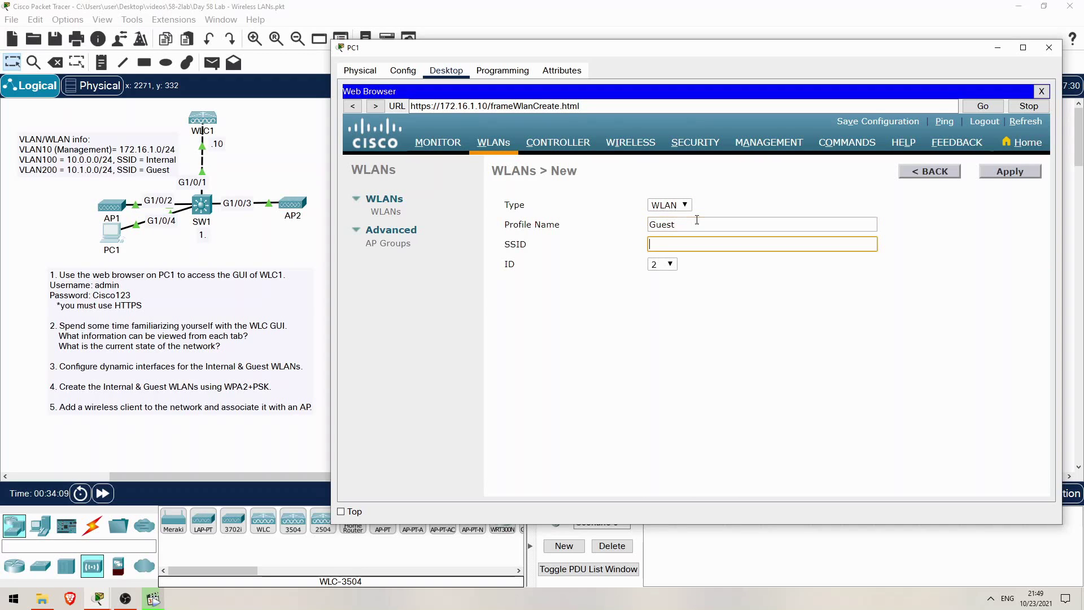
type("Gu")
type("est")
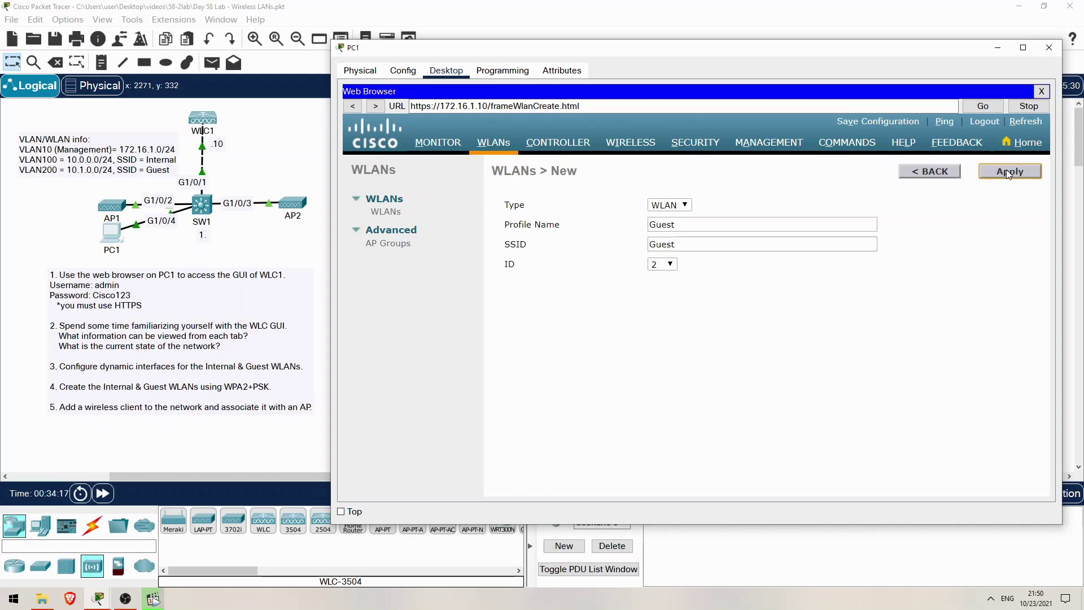
left_click(1008, 173)
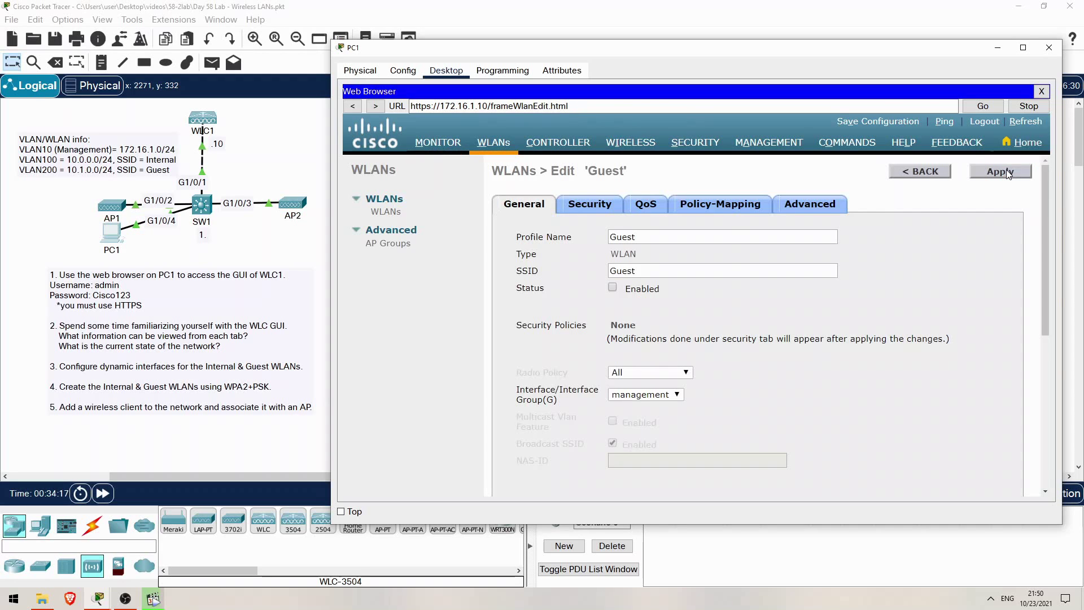
Enable the Guest WLAN and map it to the Guest interface
left_click(613, 288)
scroll(616, 293, "down", 3)
left_click(677, 327)
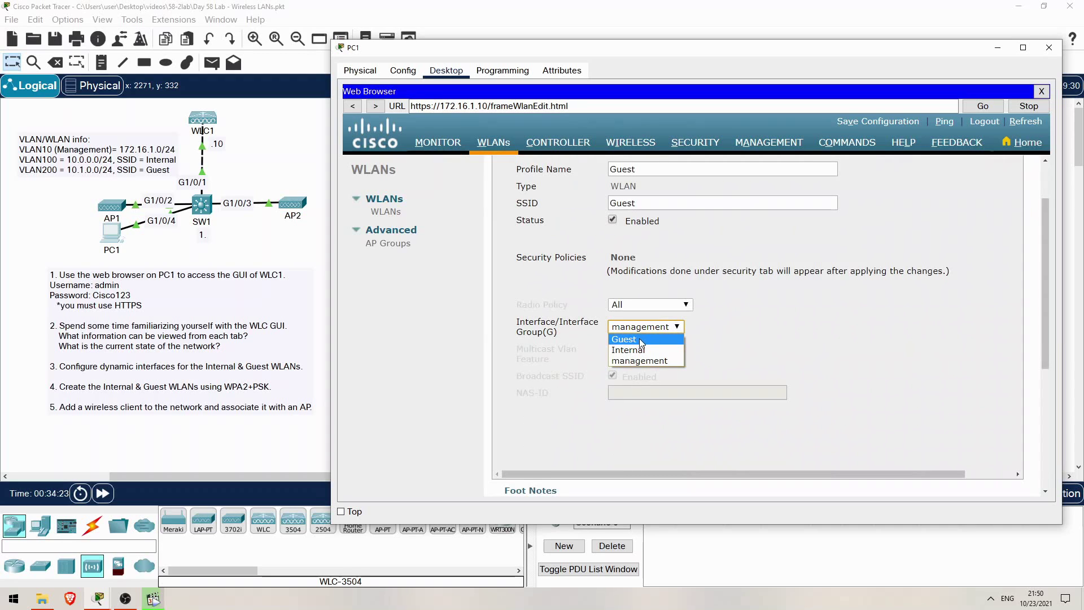
left_click(642, 340)
left_click(899, 332)
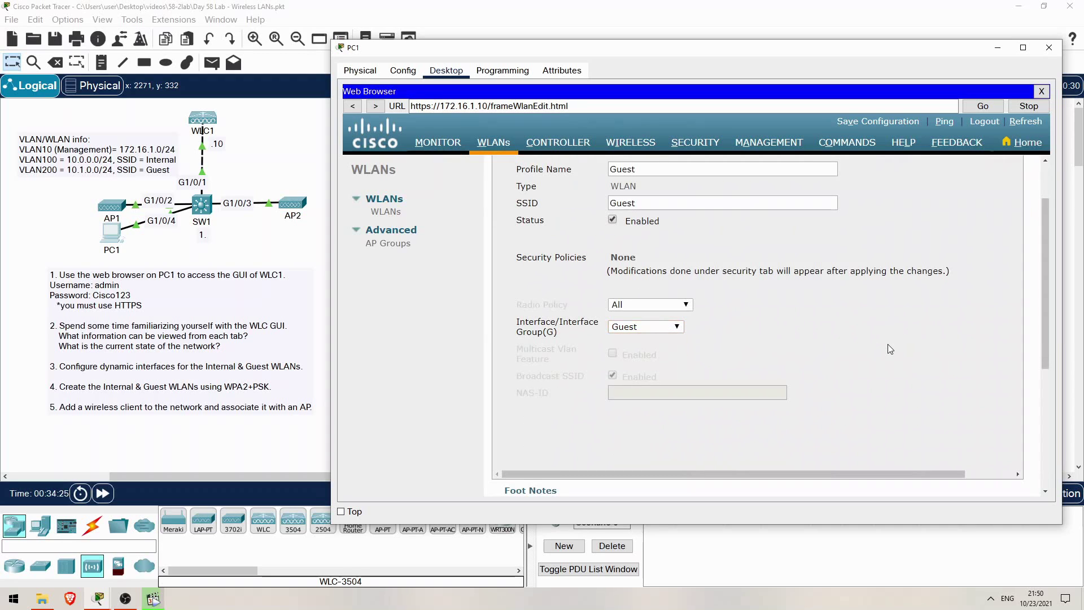
scroll(877, 340, "up", 2)
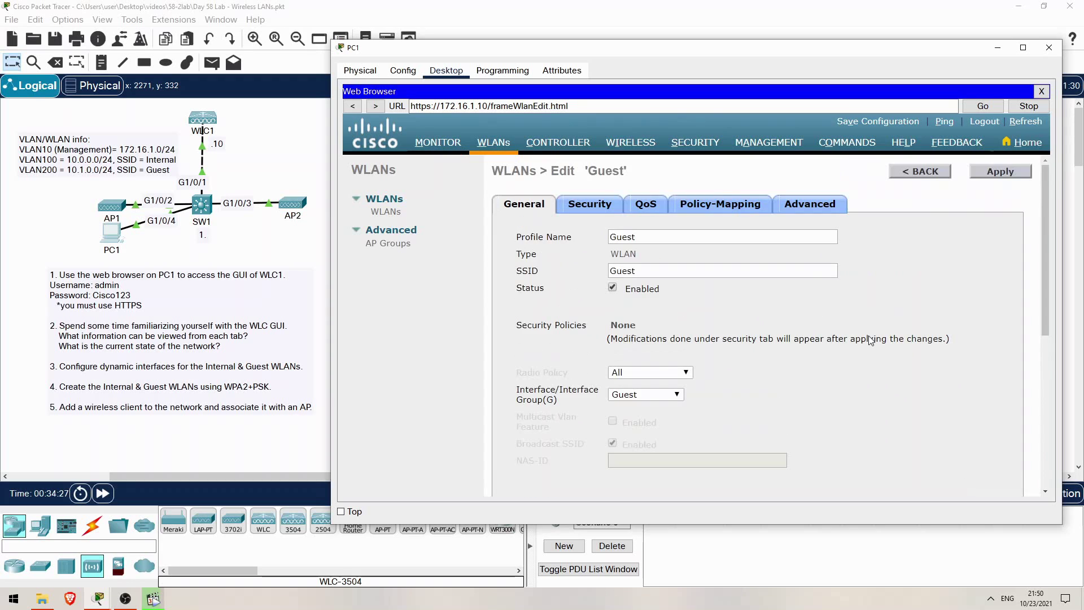
Secure the Guest WLAN with WPA+WPA2, WPA2 policy and PSK with the pre-shared key, and apply
left_click(592, 208)
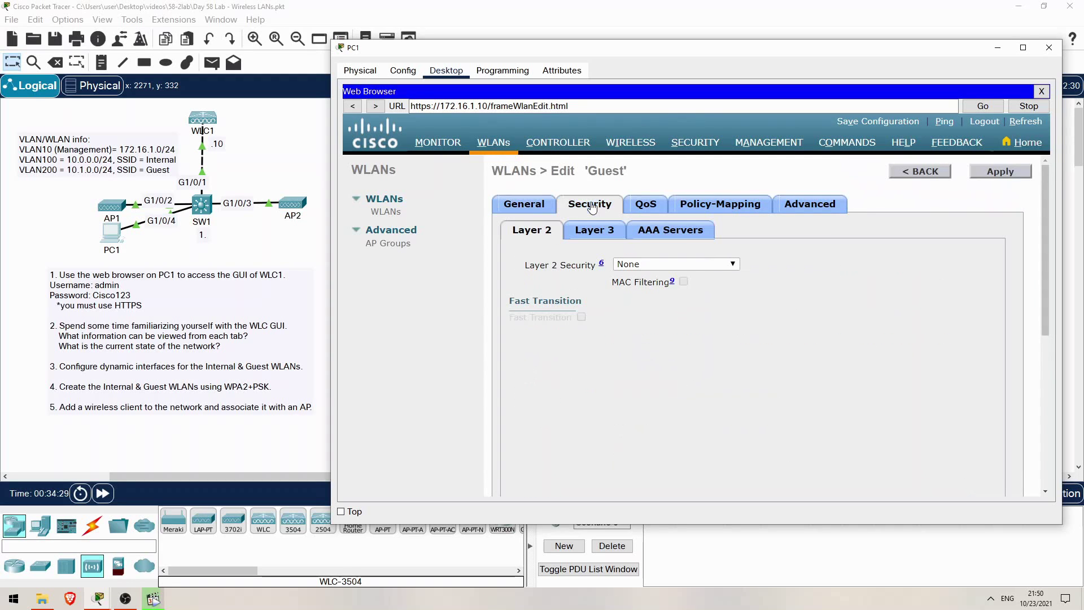
left_click(732, 264)
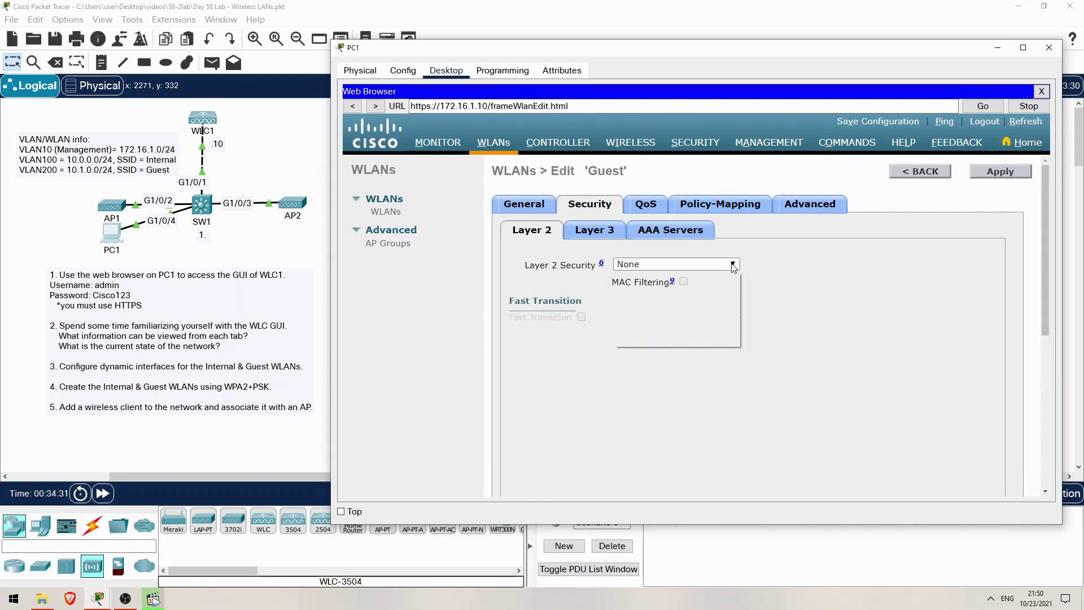
left_click(654, 287)
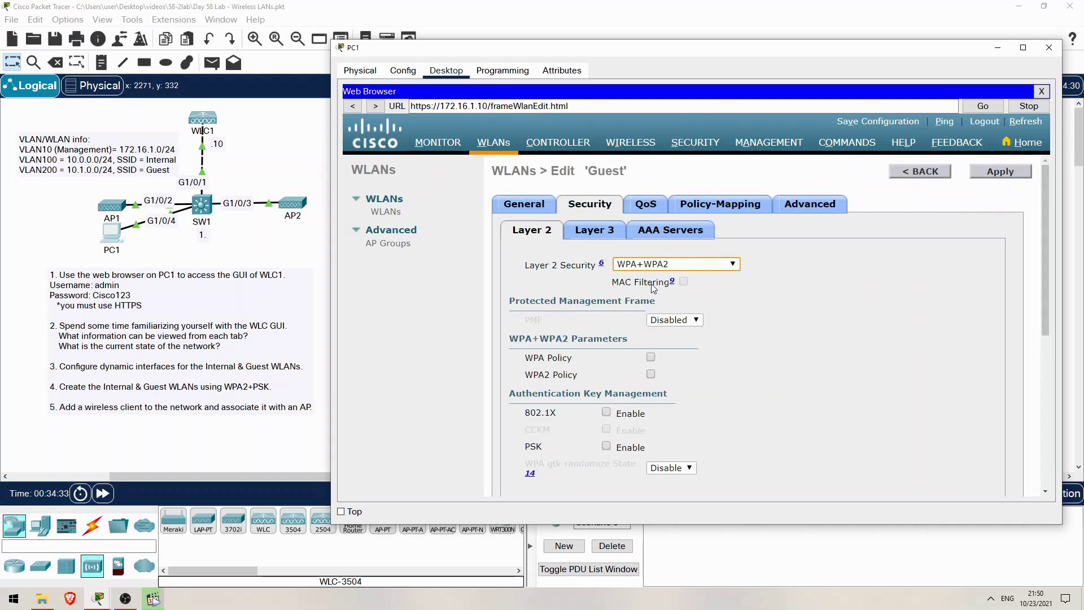
scroll(652, 285, "down", 3)
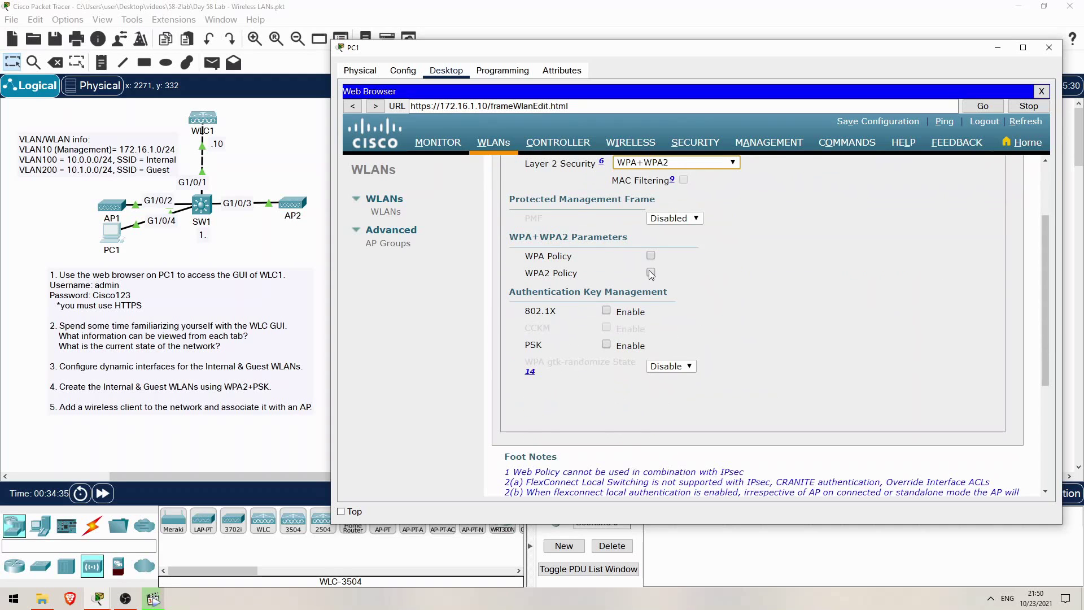
left_click(650, 272)
scroll(621, 305, "down", 1)
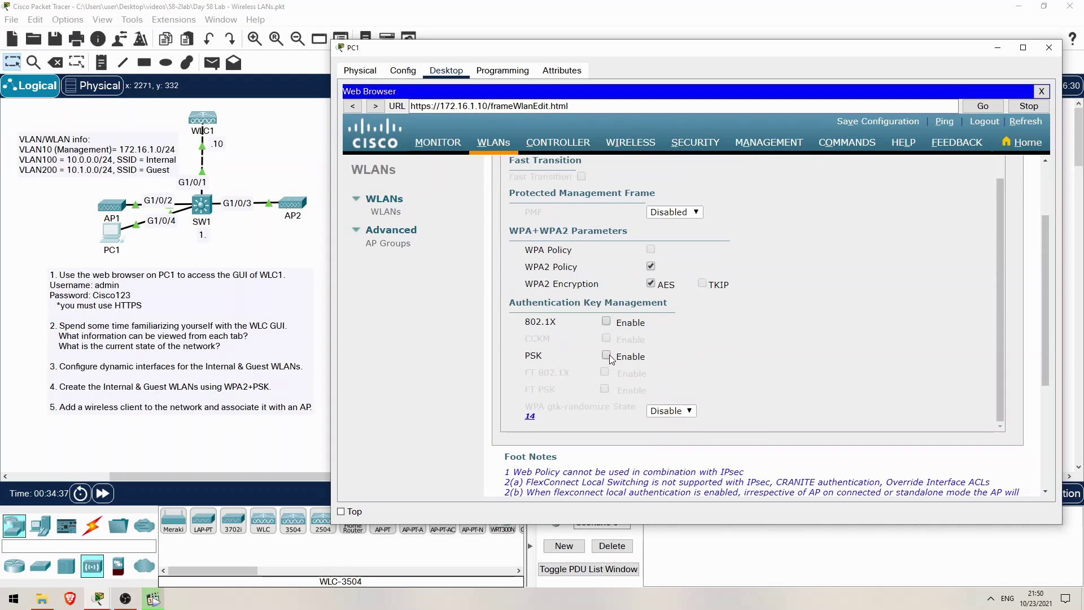
left_click(606, 355)
scroll(609, 354, "down", 4)
left_click(676, 288)
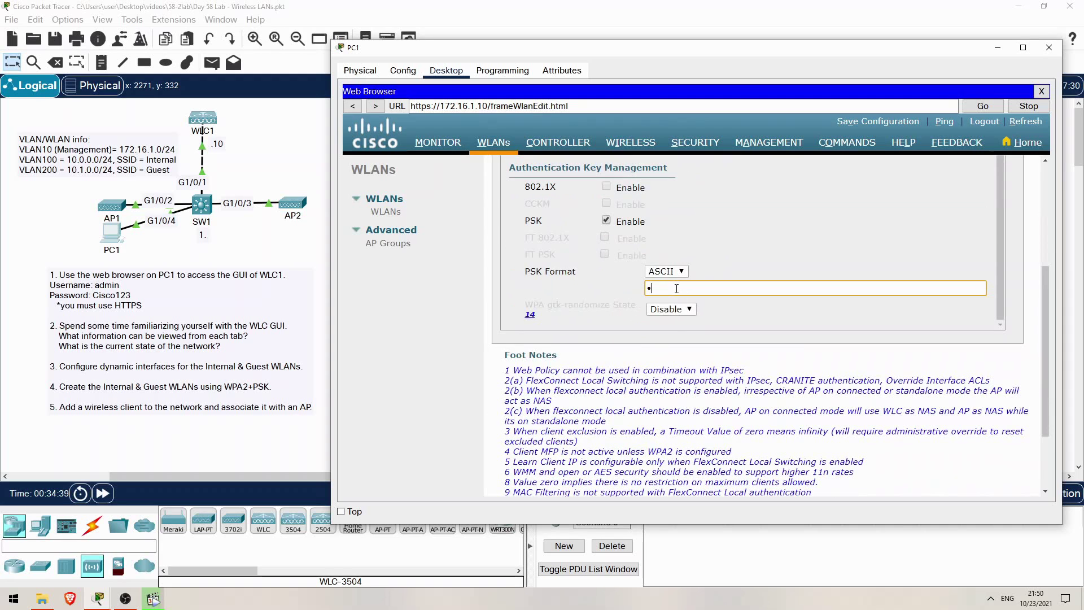
scroll(820, 271, "up", 8)
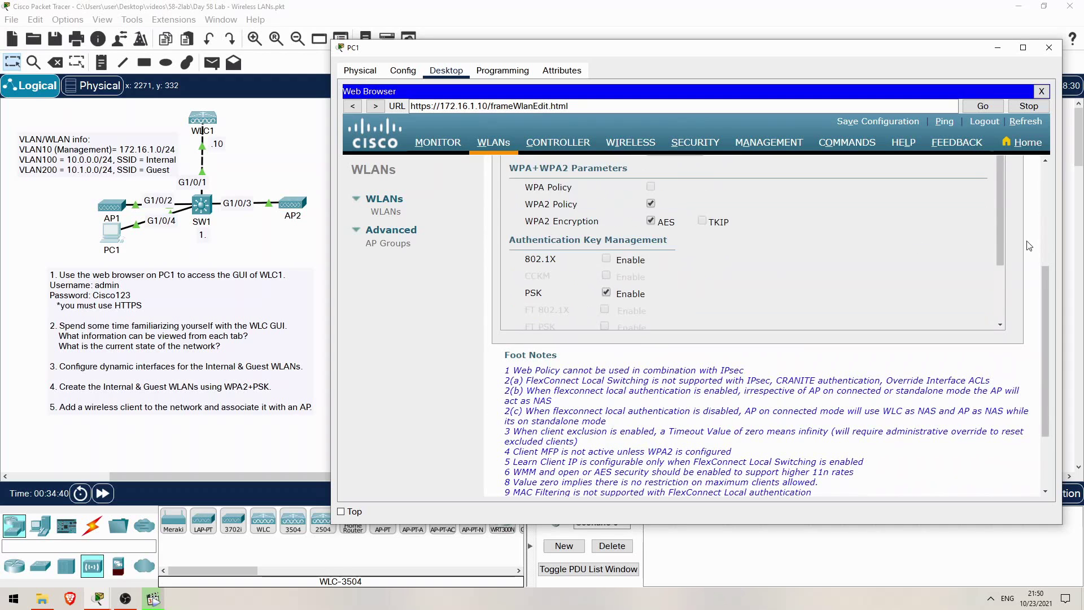
left_click(994, 176)
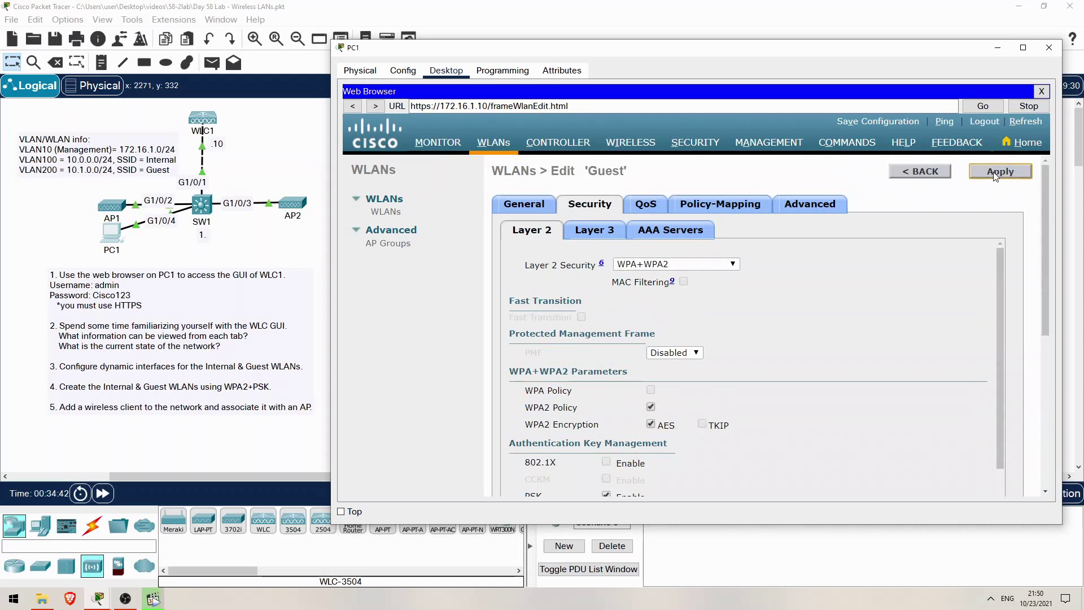
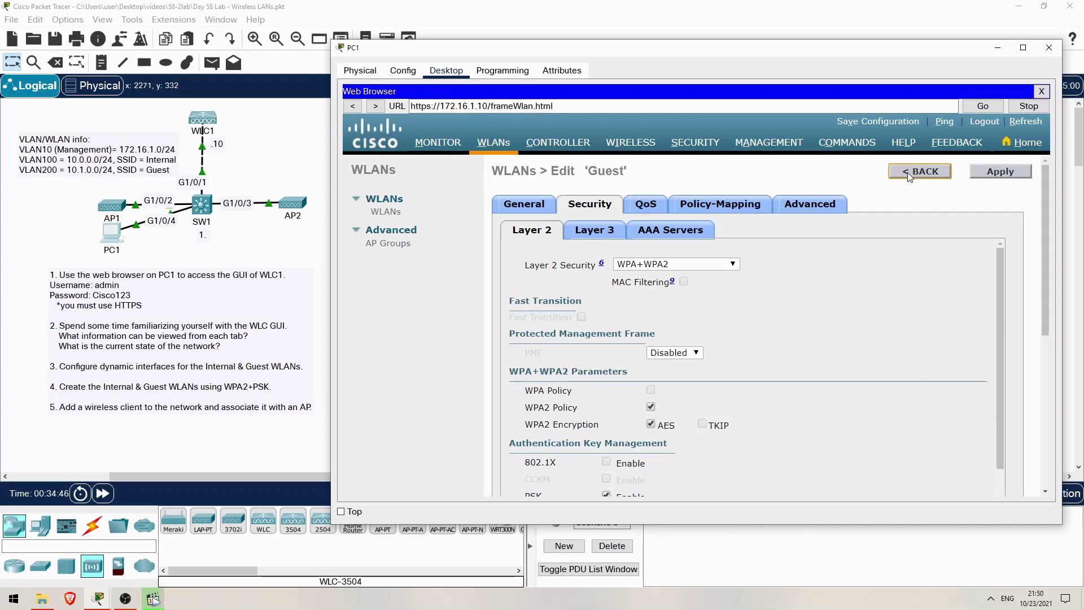
Leave the Guest WLAN edit page and return to the WLANs list on WLC1
left_click(906, 172)
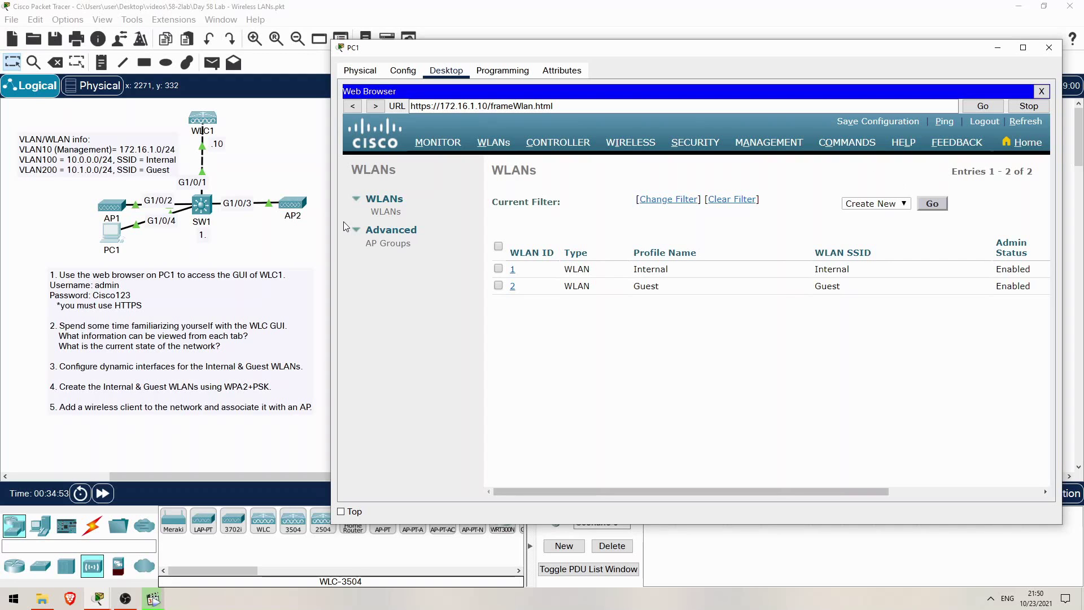
Place a Smart Phone right of AP2 and open Smartphone0's widened Config window
left_click(295, 140)
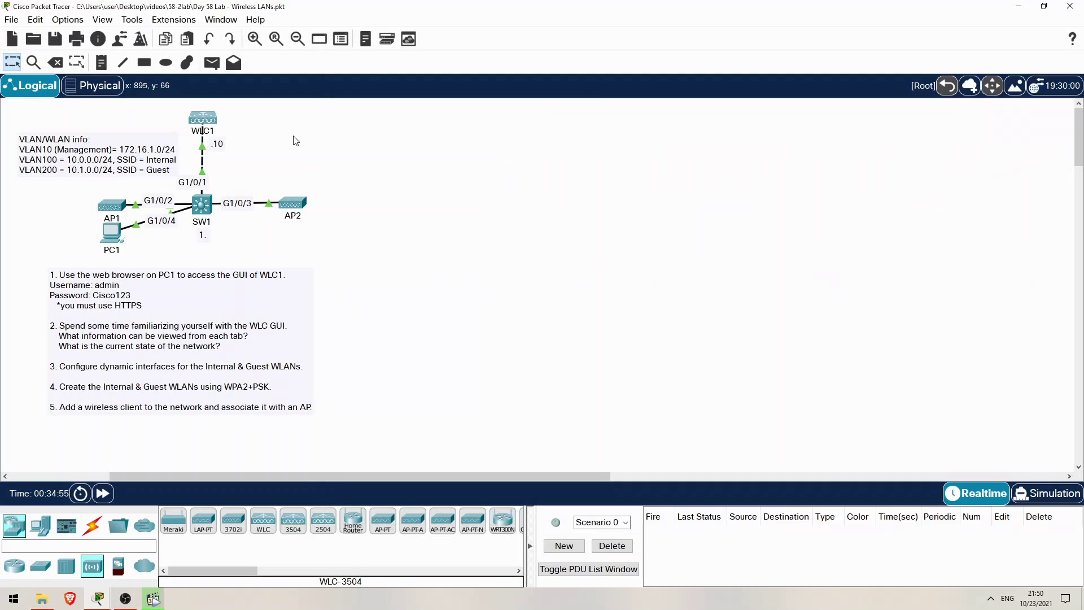
left_click(48, 533)
left_click_drag(500, 523, 408, 227)
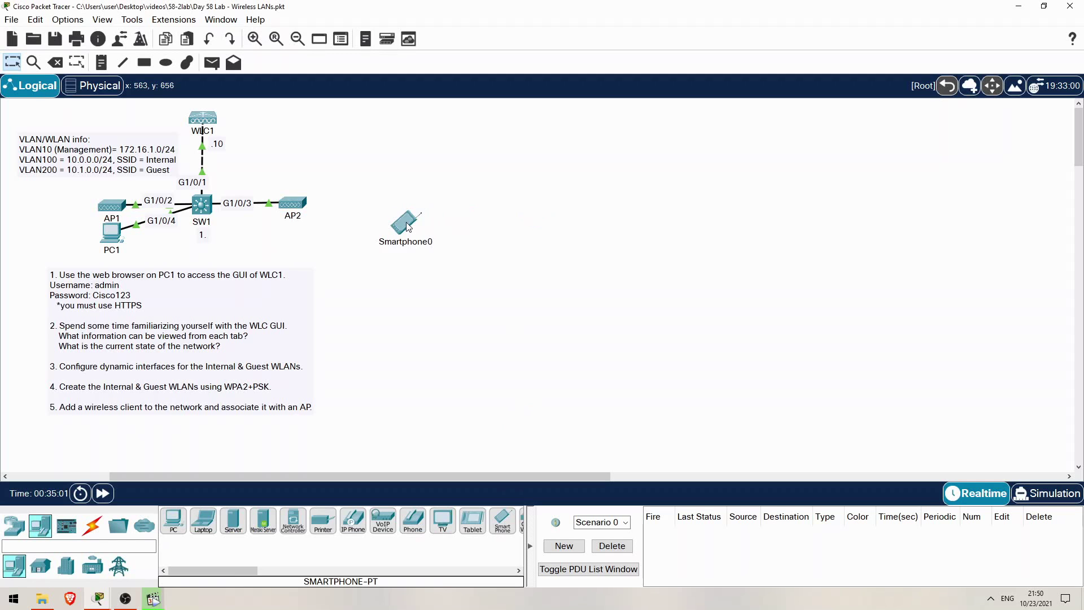
left_click(409, 227)
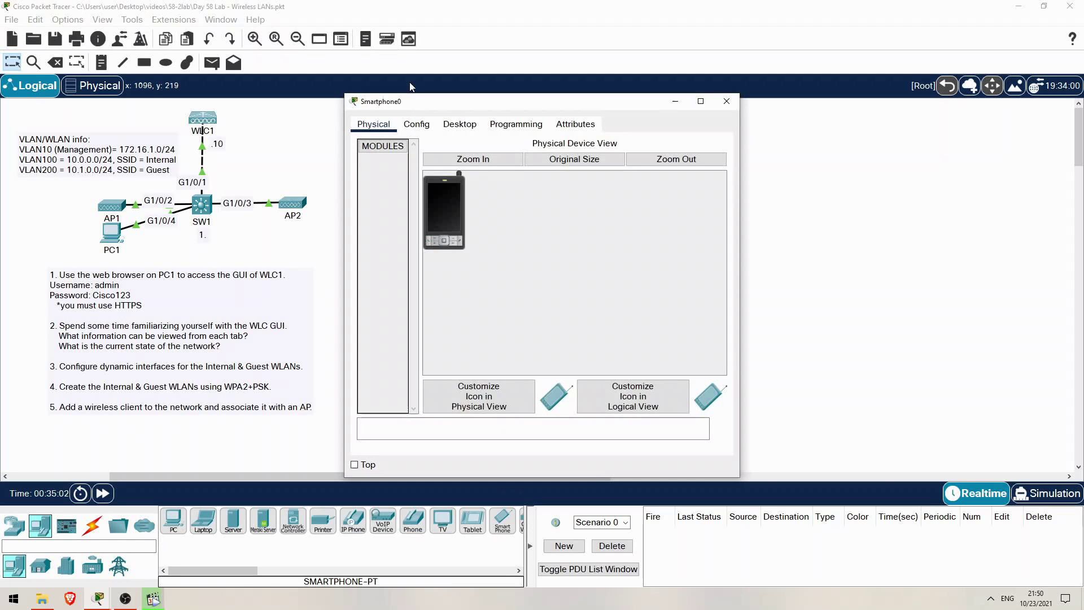
left_click_drag(416, 104, 601, 48)
left_click_drag(925, 222, 1030, 222)
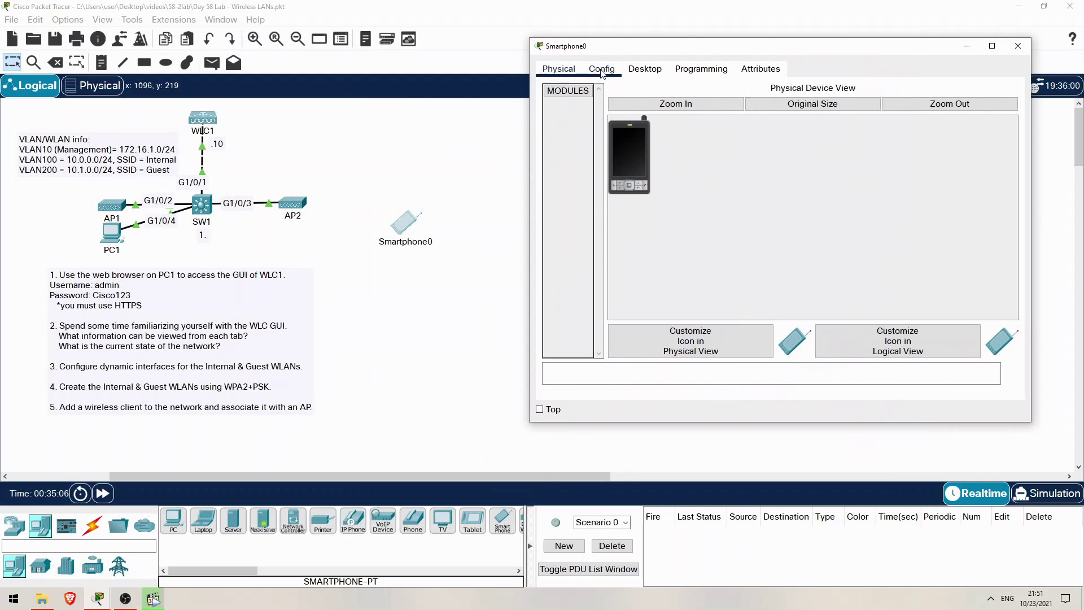
left_click(601, 70)
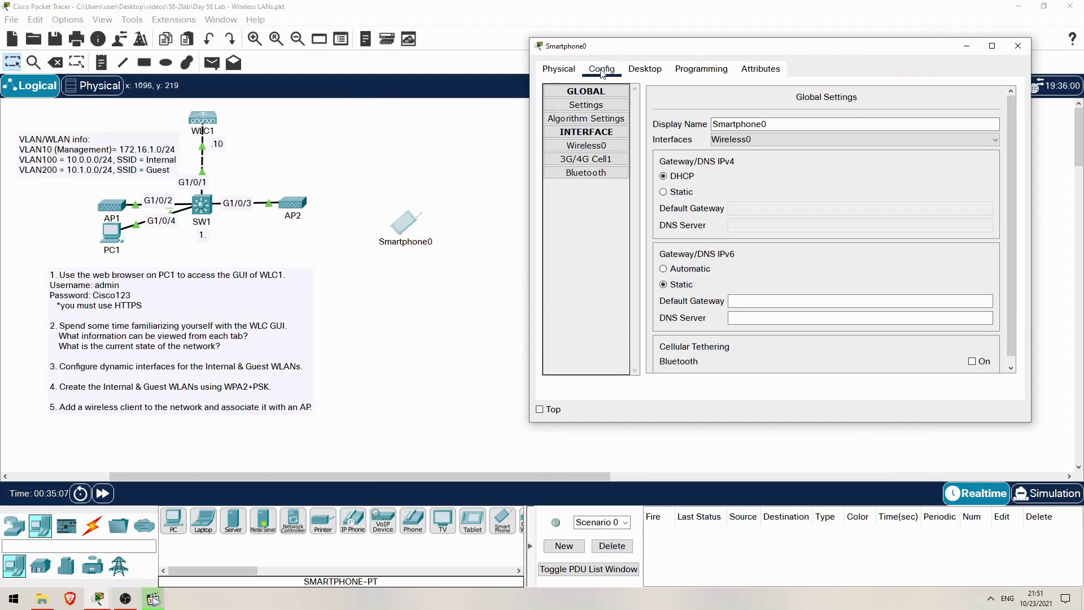
Set Smartphone0's Wireless0 to SSID Internal, WPA2-PSK with AES, and enter the pass phrase
left_click(586, 146)
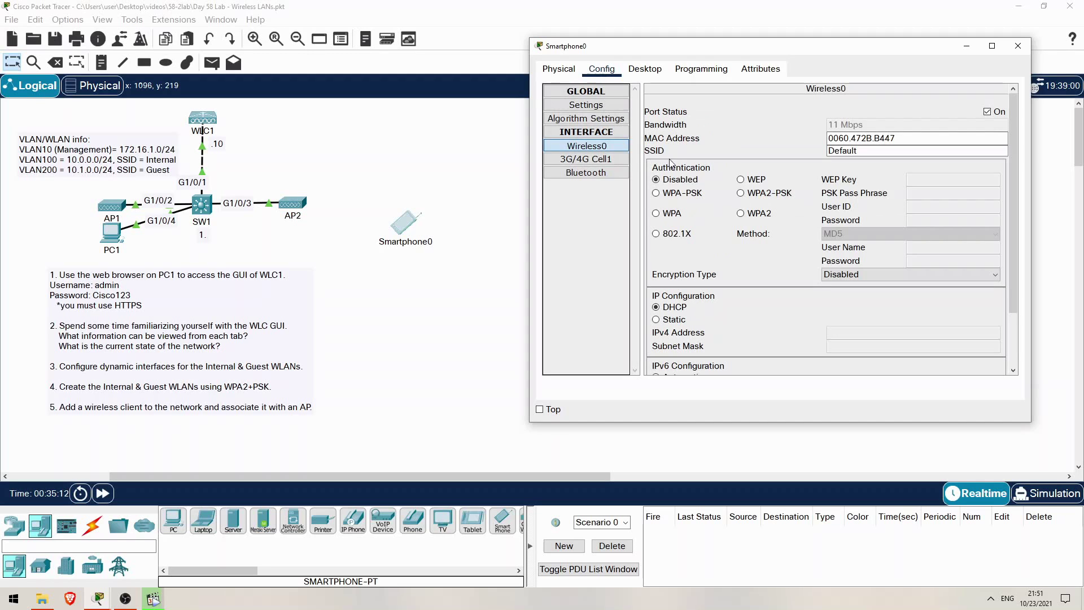
left_click_drag(860, 152, 788, 150)
type("Internal")
left_click(740, 193)
left_click(920, 192)
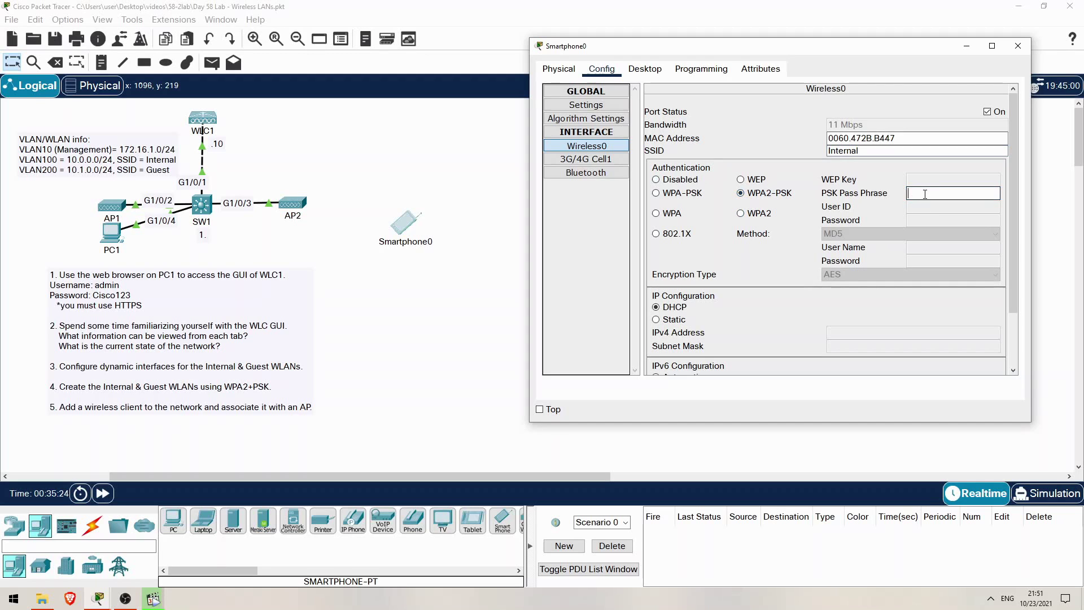
type("Cisco123")
left_click(792, 265)
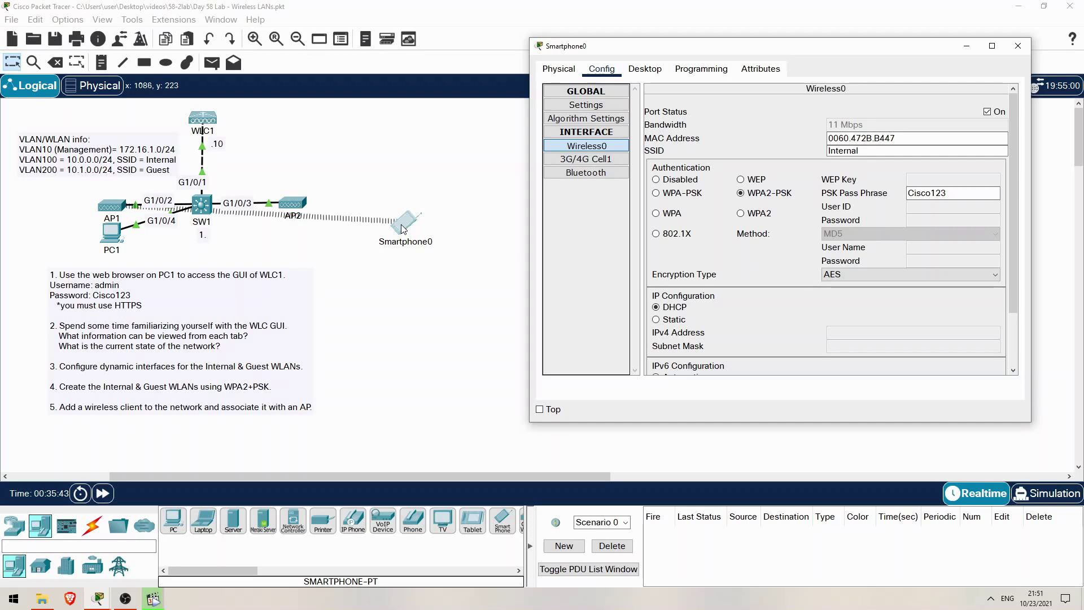
Move Smartphone0 near WLC1 and AP1 and switch Wireless0 to DHCP, getting 172.16.1.14/255.255.255.0
left_click_drag(404, 228, 345, 127)
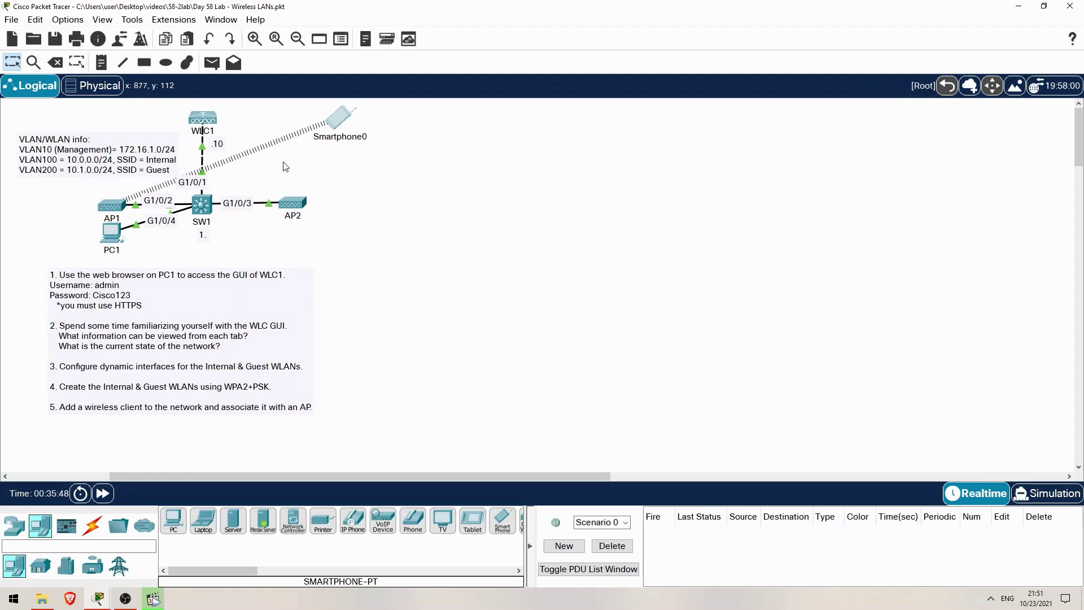
left_click(344, 119)
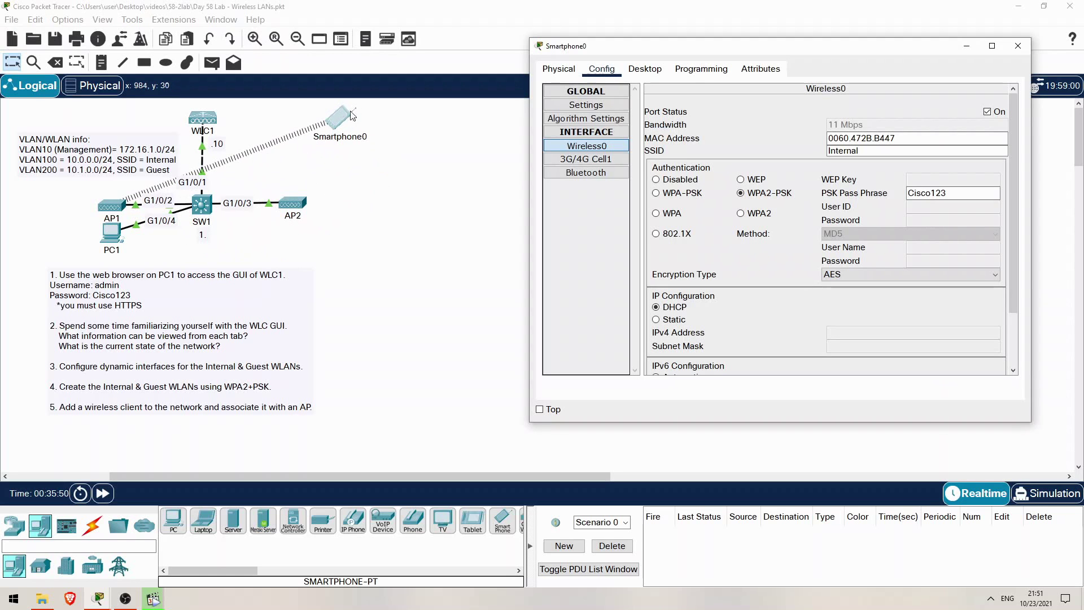
left_click(656, 308)
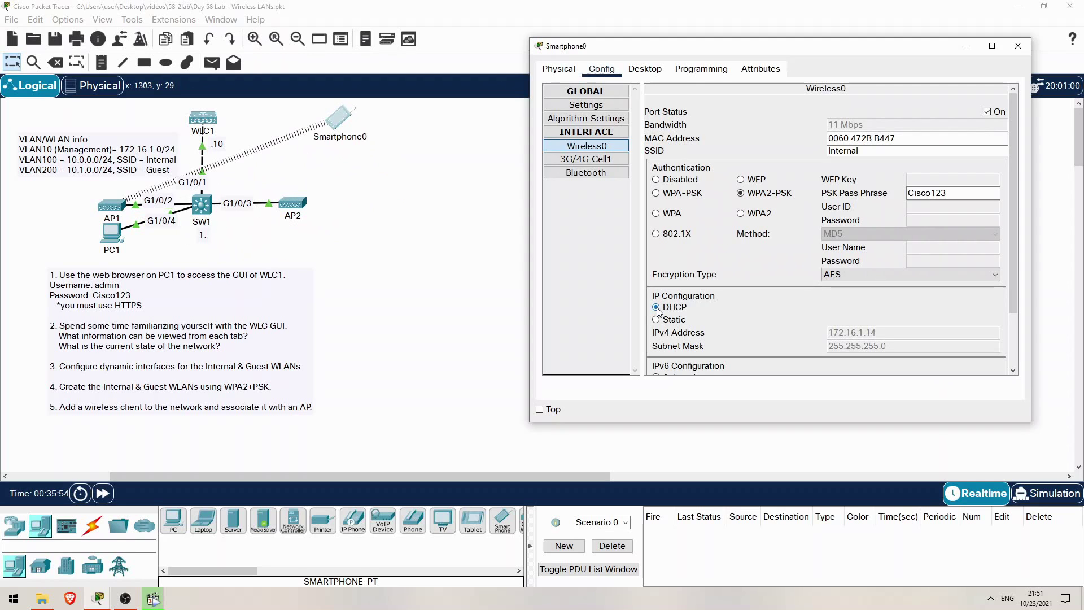